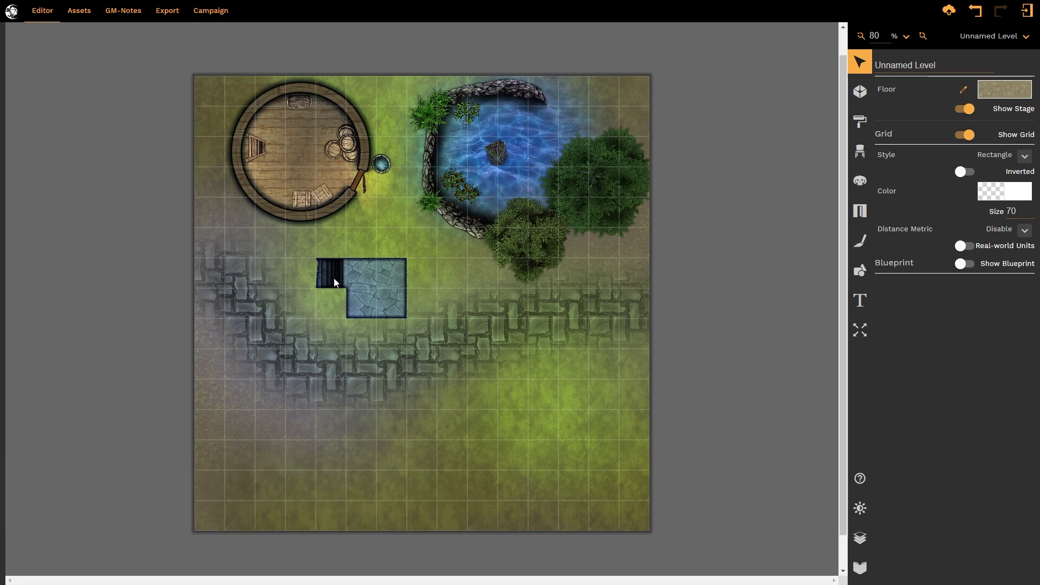
Duplicate the L-shaped stone-tile floor, resize and rotate the copy, and place it near the bottom-left.
left_click(376, 292)
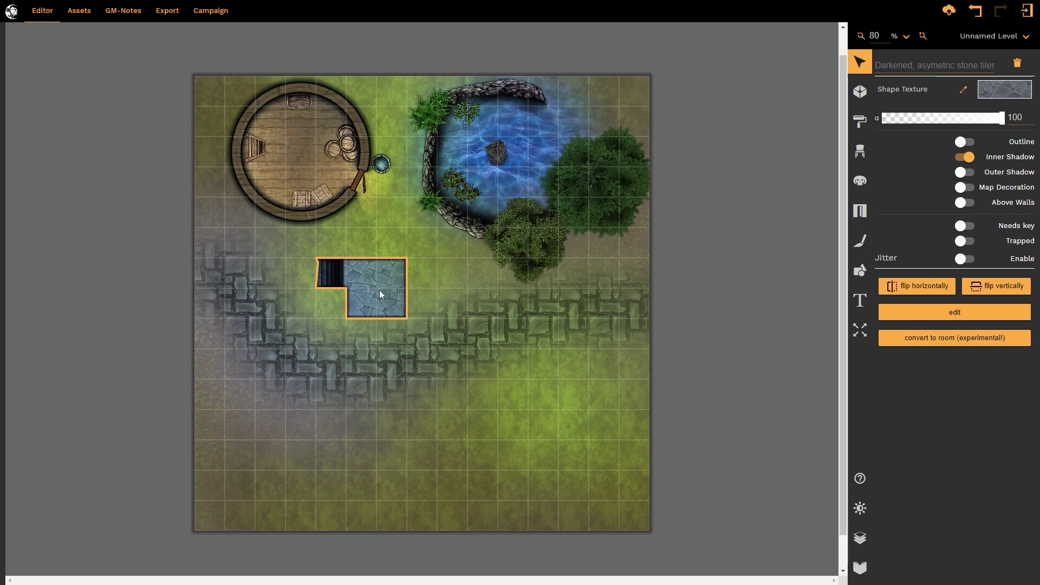
key("ctrl+d")
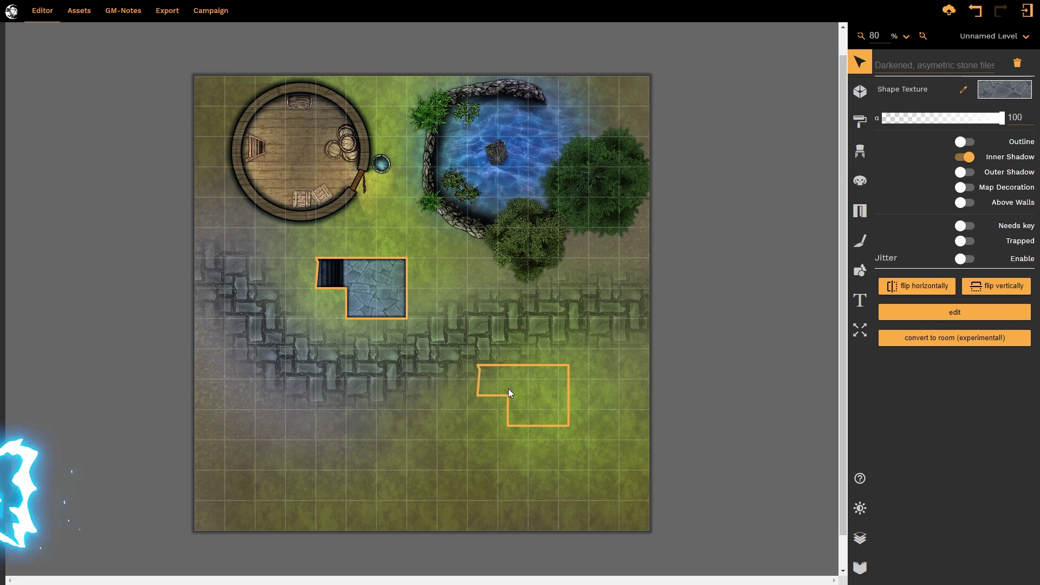
scroll(508, 388, "up", 1, "ctrl+shift")
scroll(508, 388, "up", 2, "ctrl+shift")
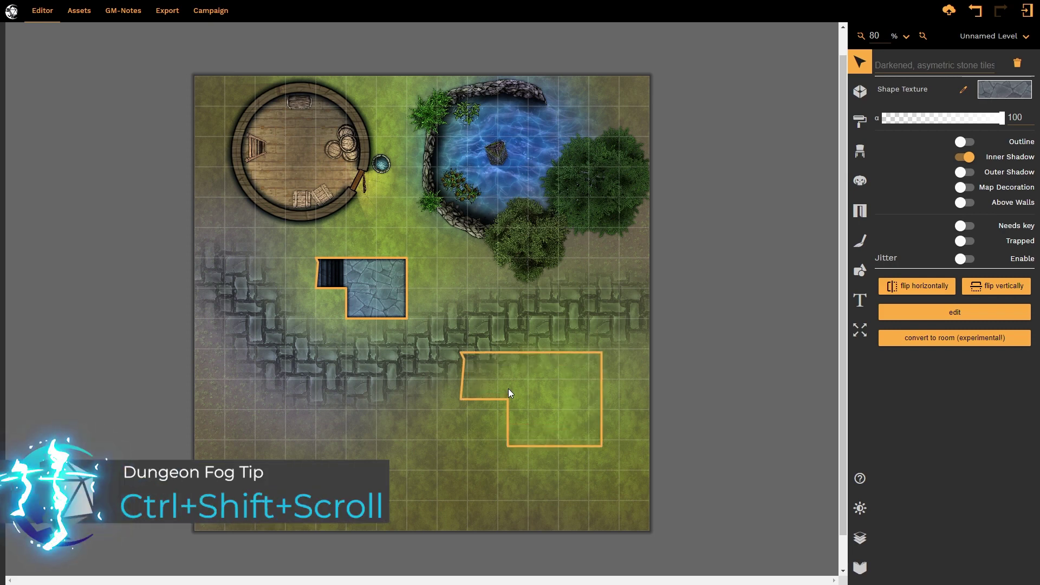
scroll(508, 388, "down", 3, "ctrl+shift")
scroll(508, 389, "up", 1, "ctrl+shift")
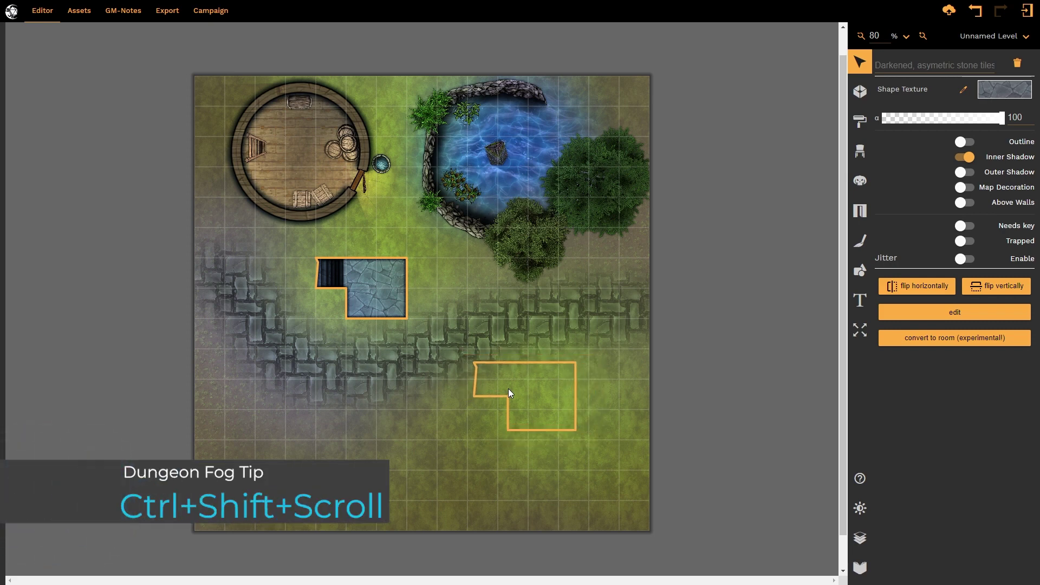
scroll(508, 394, "up", 1, "ctrl+shift")
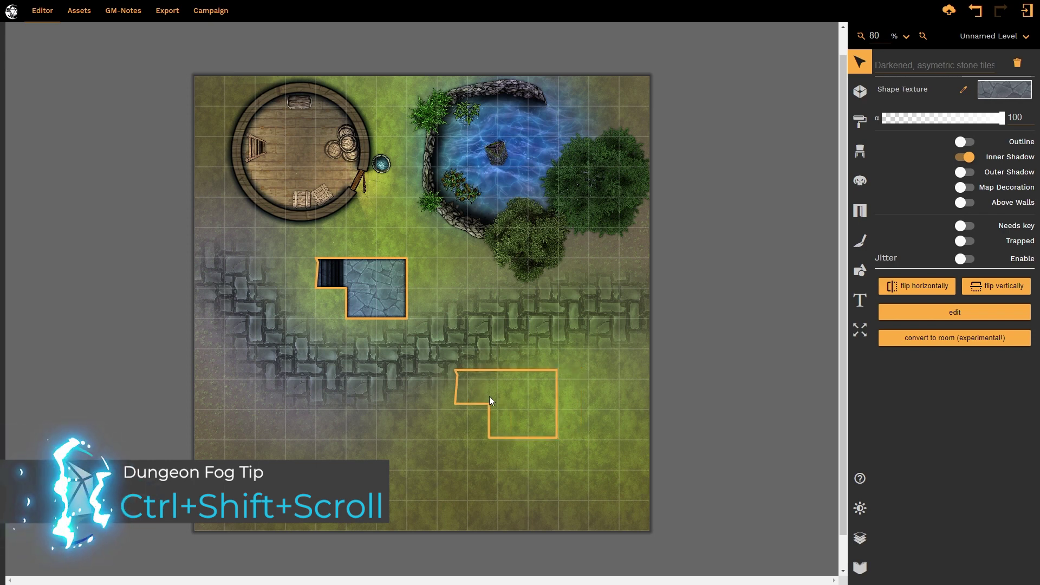
scroll(489, 400, "down", 3)
scroll(490, 401, "up", 3)
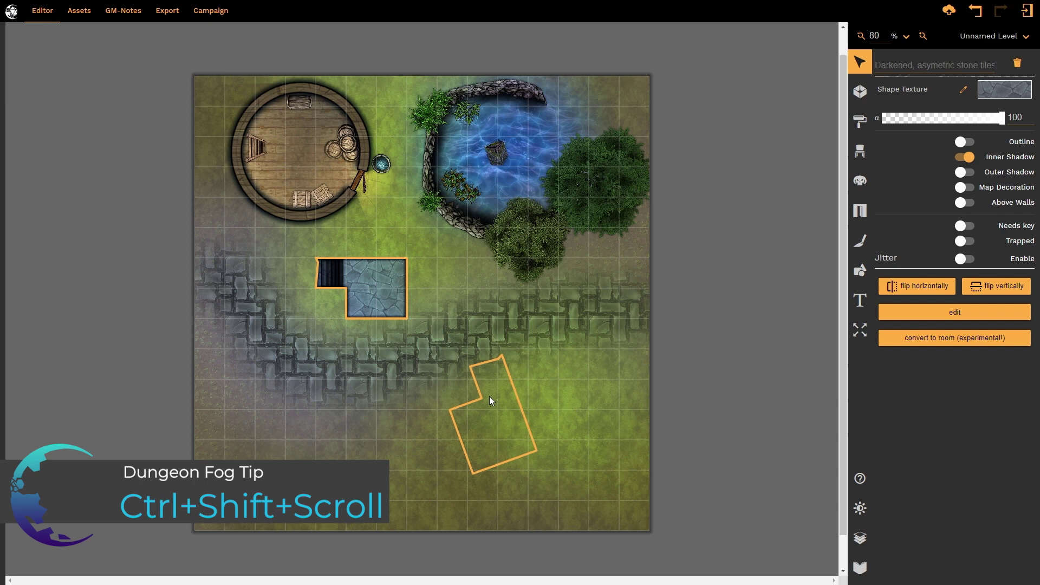
scroll(489, 400, "down", 1)
scroll(489, 401, "up", 6)
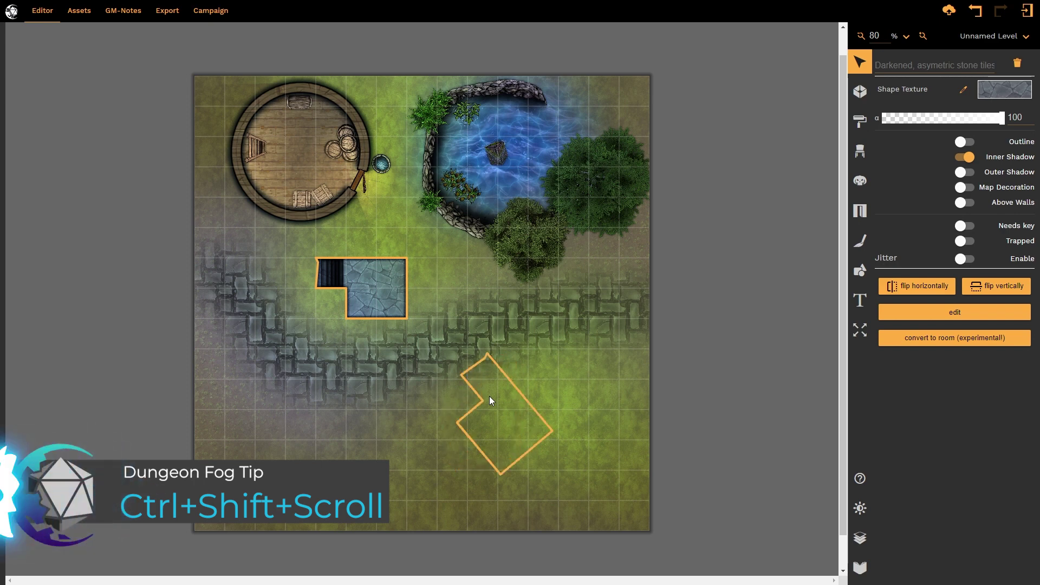
scroll(489, 401, "up", 2)
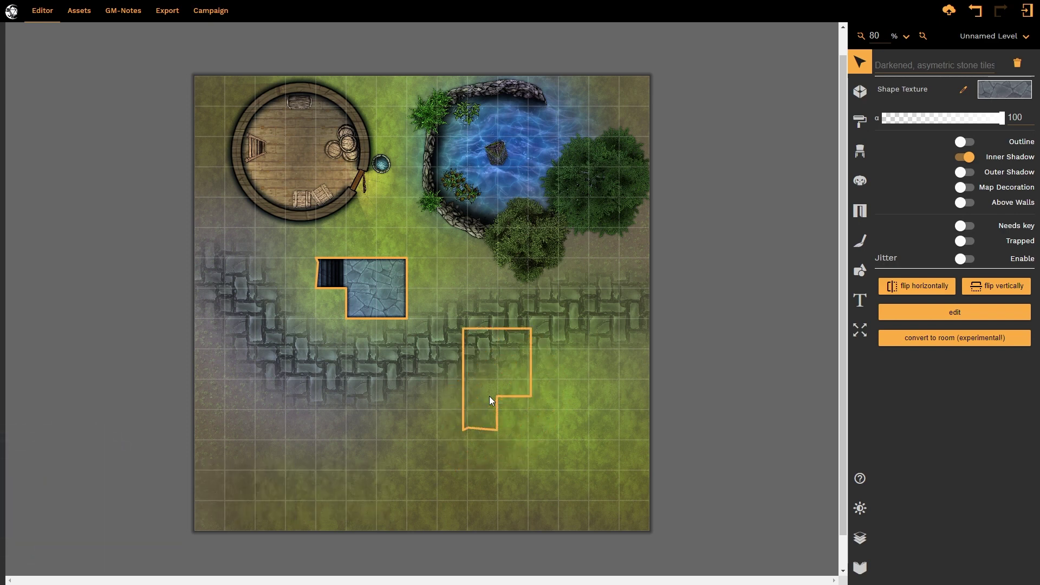
left_click(294, 478)
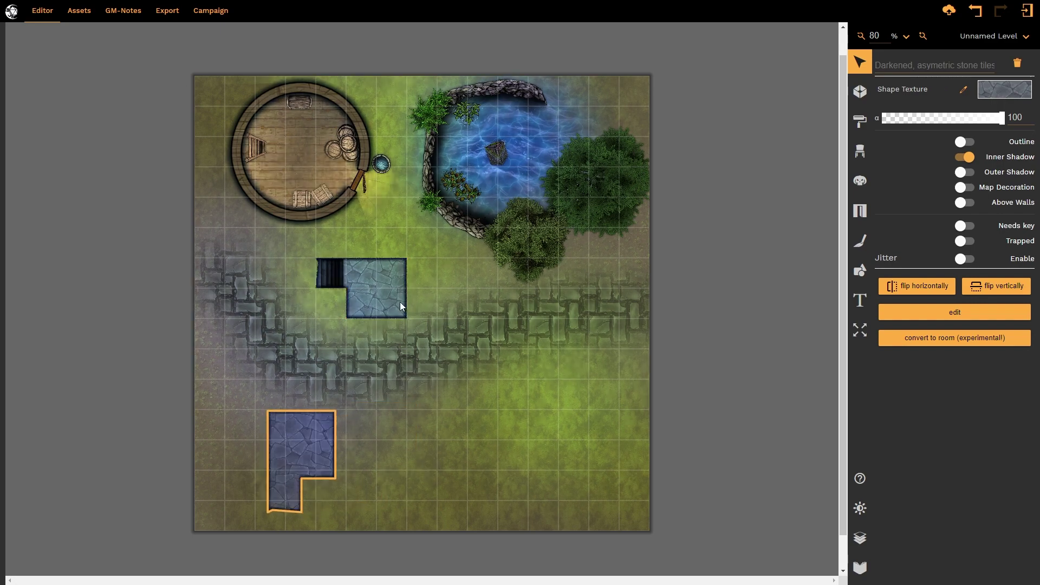
Duplicate the Stairs down piece and place the copy at the bottom of the lower stone floor.
left_click(333, 274)
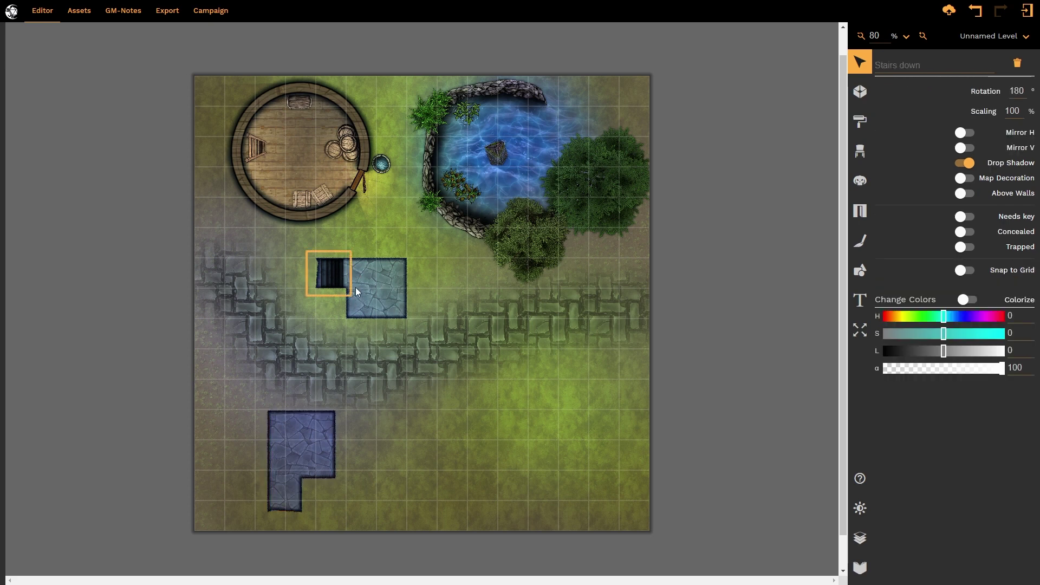
key("ctrl+d")
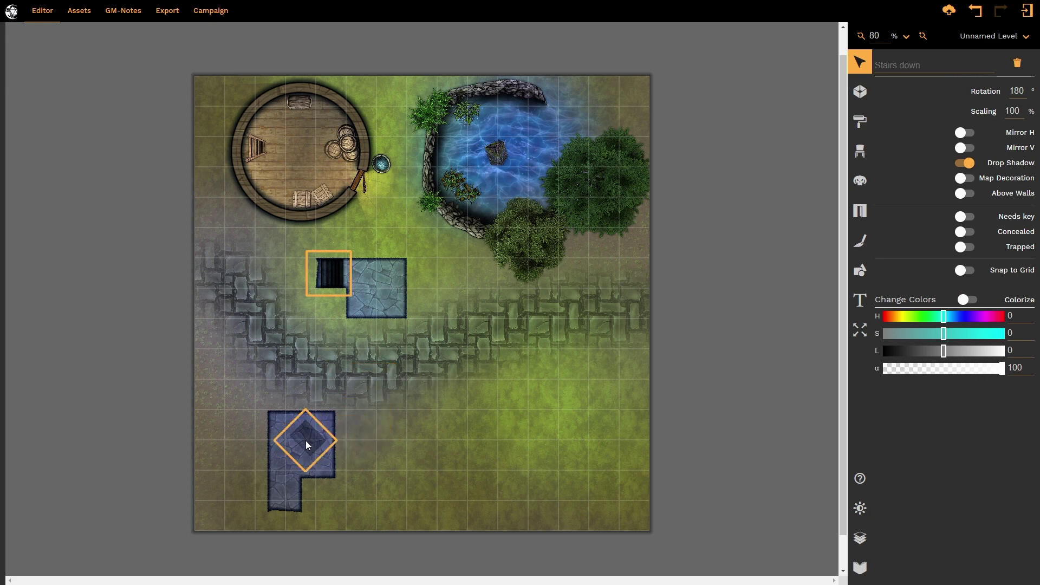
left_click(284, 501)
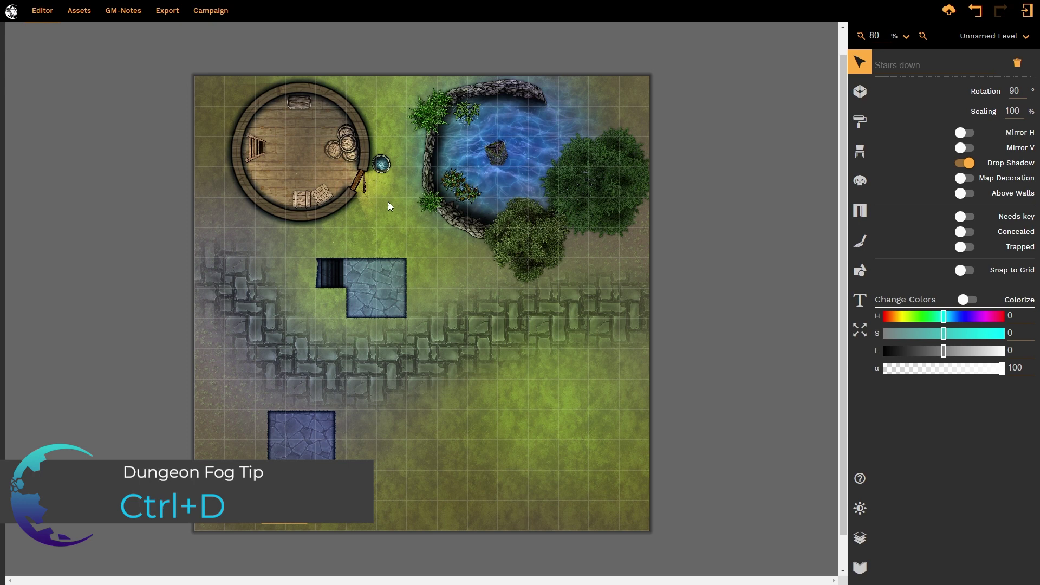
Copy the water barrel four times onto the path: on the cobblestones, right of, below and left of the stone floor.
left_click(381, 164)
key("ctrl+d")
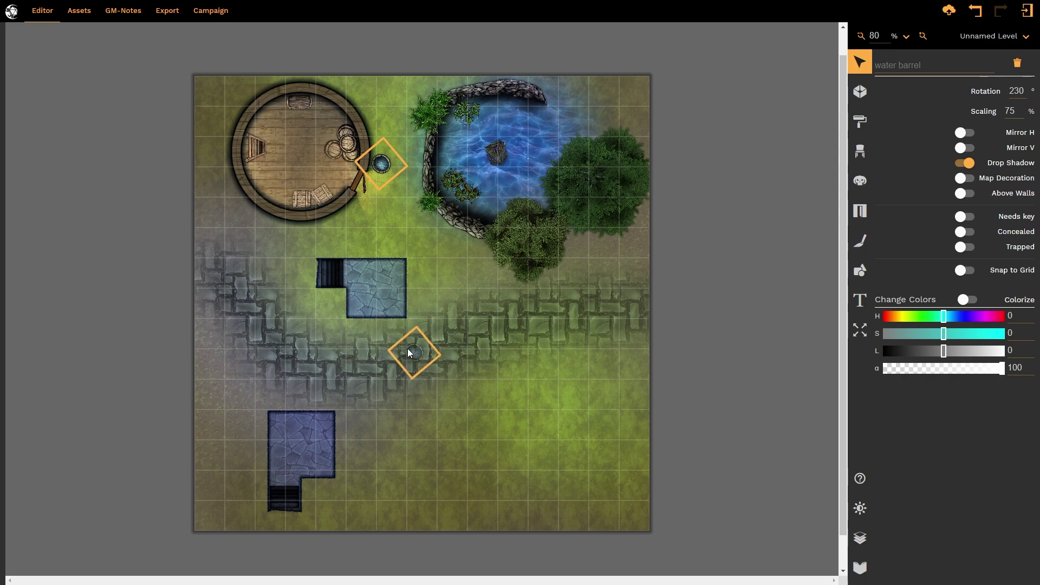
left_click(363, 337)
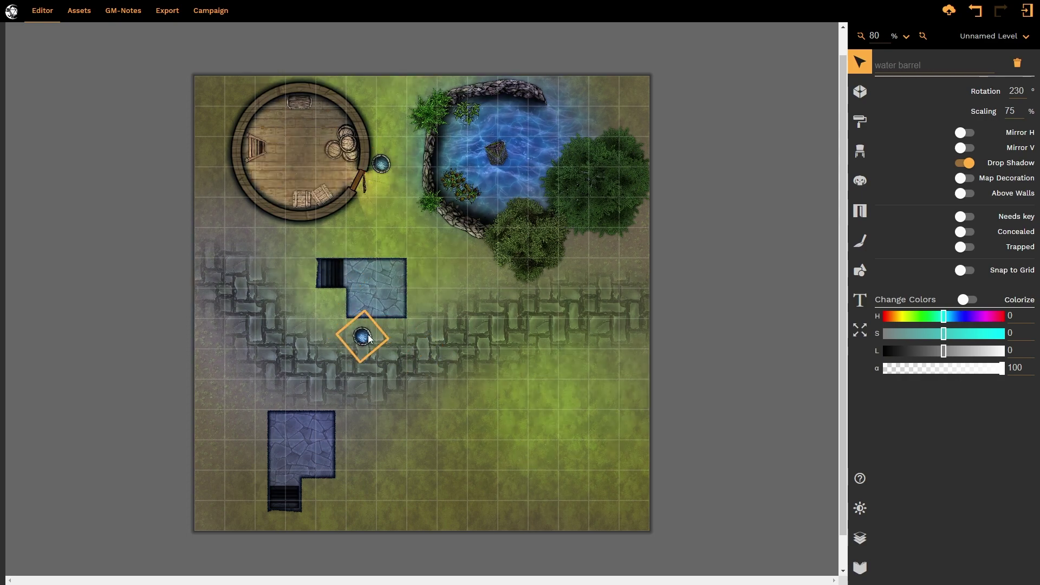
key("ctrl+d")
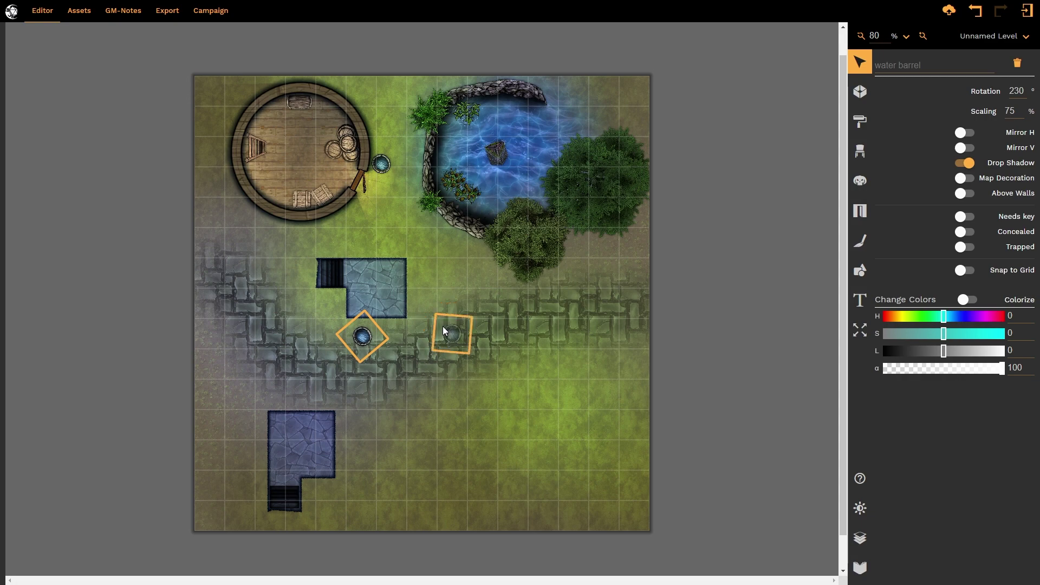
left_click(450, 298)
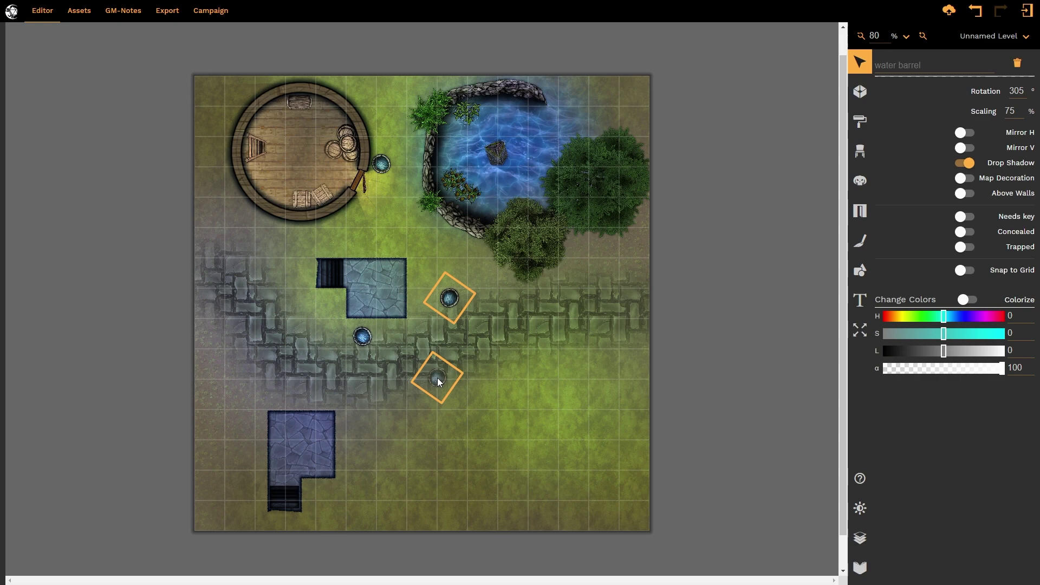
scroll(425, 398, "down", 3)
left_click(425, 401)
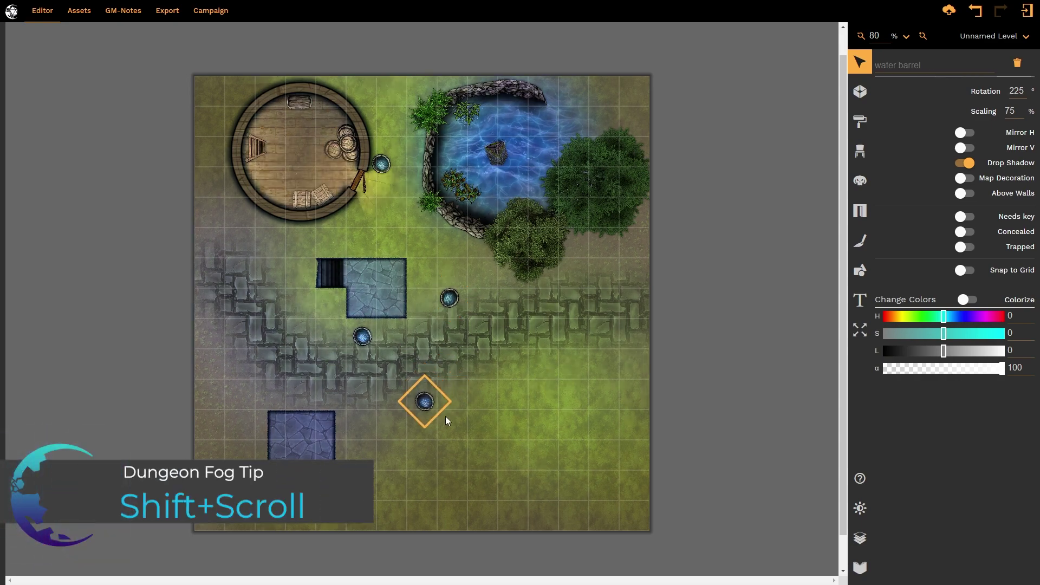
scroll(369, 407, "down", 2)
left_click(274, 275)
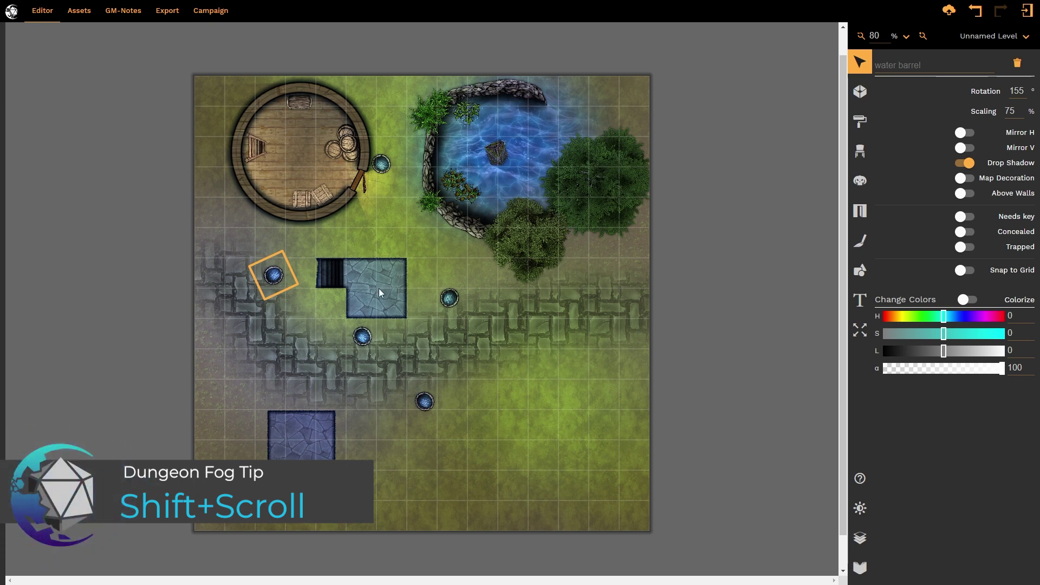
Paste a copy of the tower's closed chest into the lower-left stone room, rotated to 270°.
left_click(291, 157)
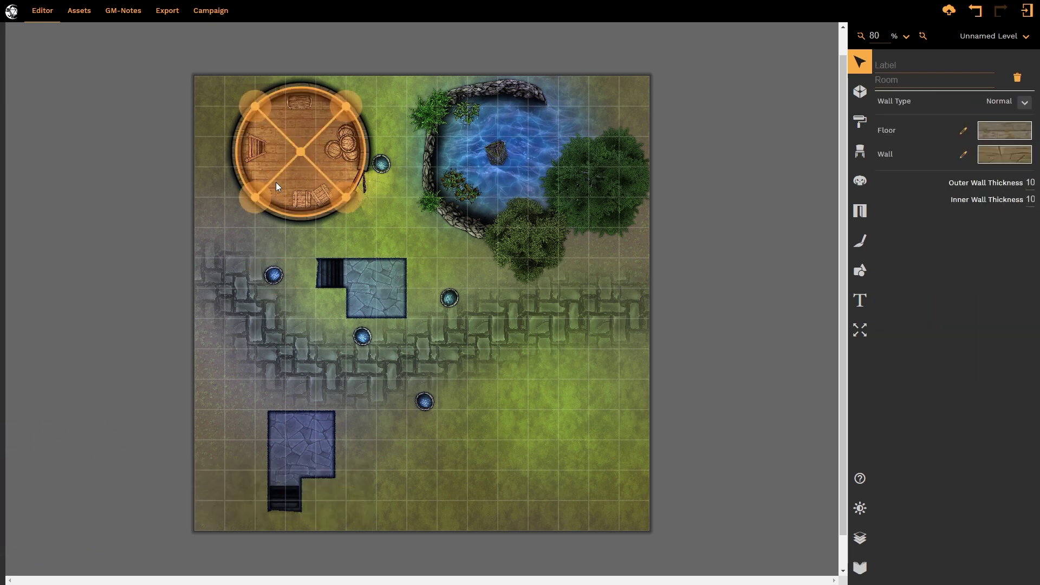
left_click(294, 102)
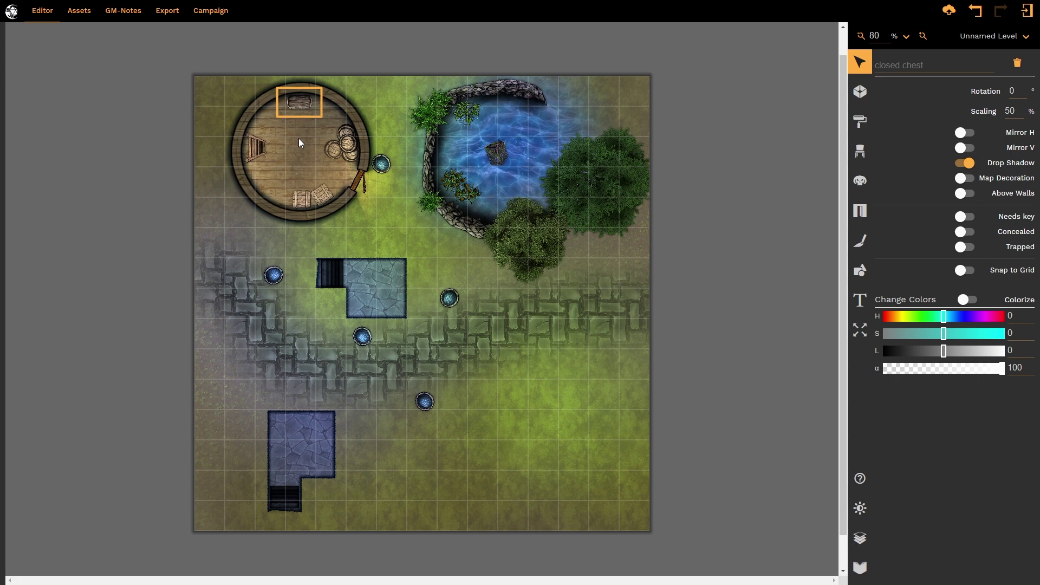
key("ctrl+v")
left_click_drag(301, 163, 423, 277)
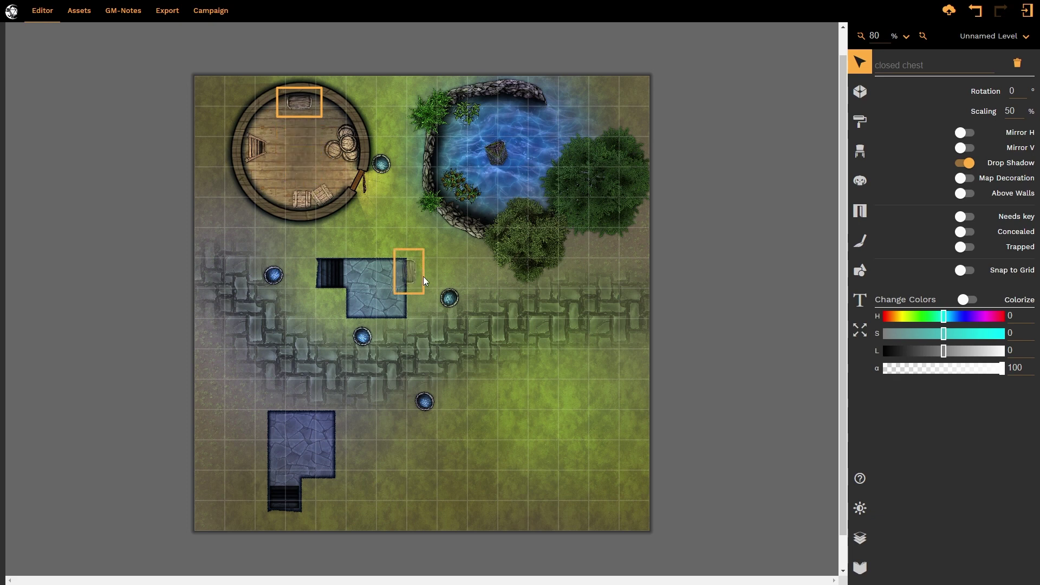
left_click_drag(459, 407, 304, 437)
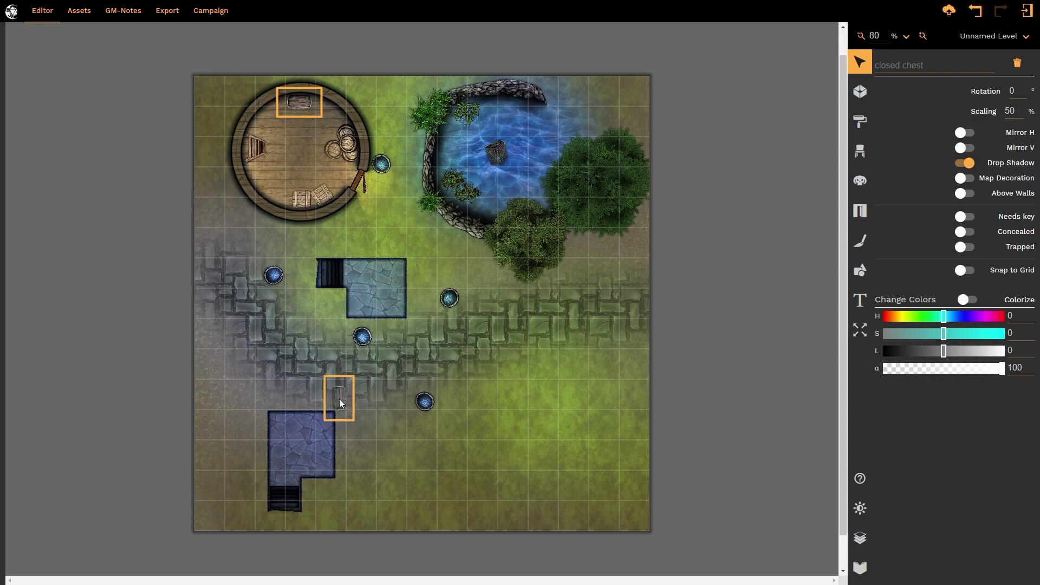
key("r")
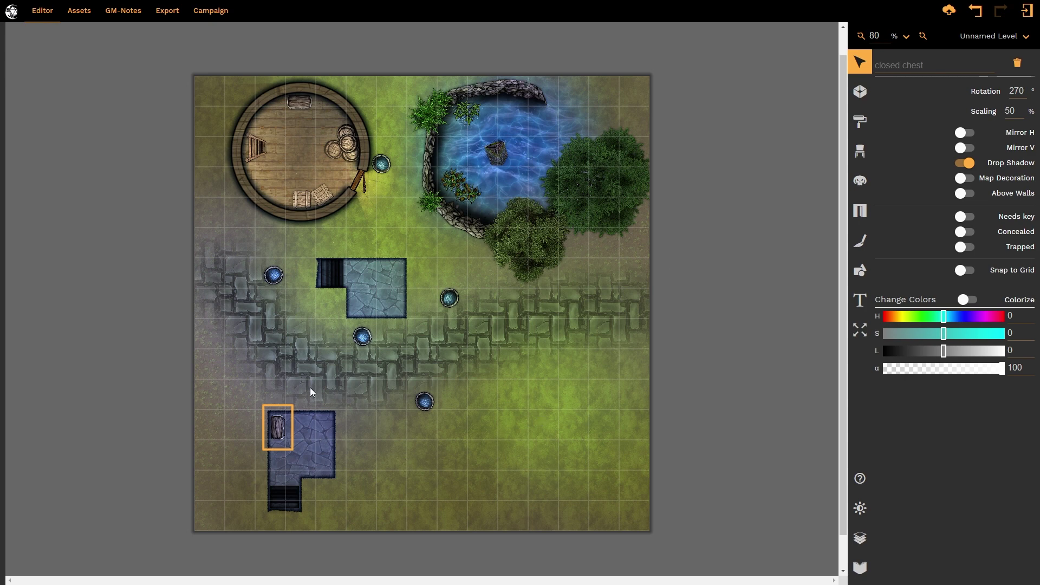
Duplicate the round wooden tower room, with its barrels and furniture, onto the lower-right grass.
left_click(312, 154)
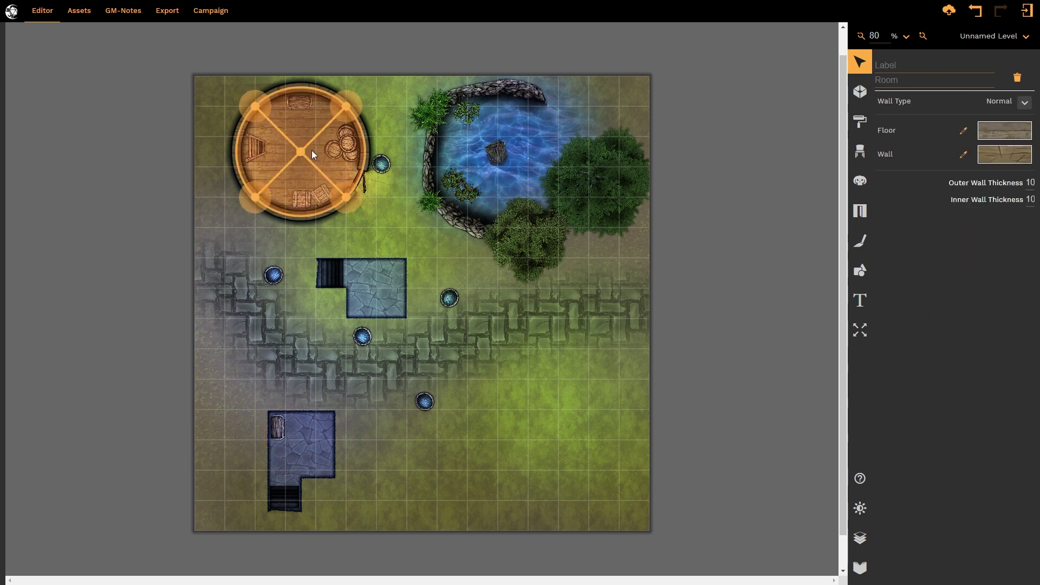
key("ctrl+d")
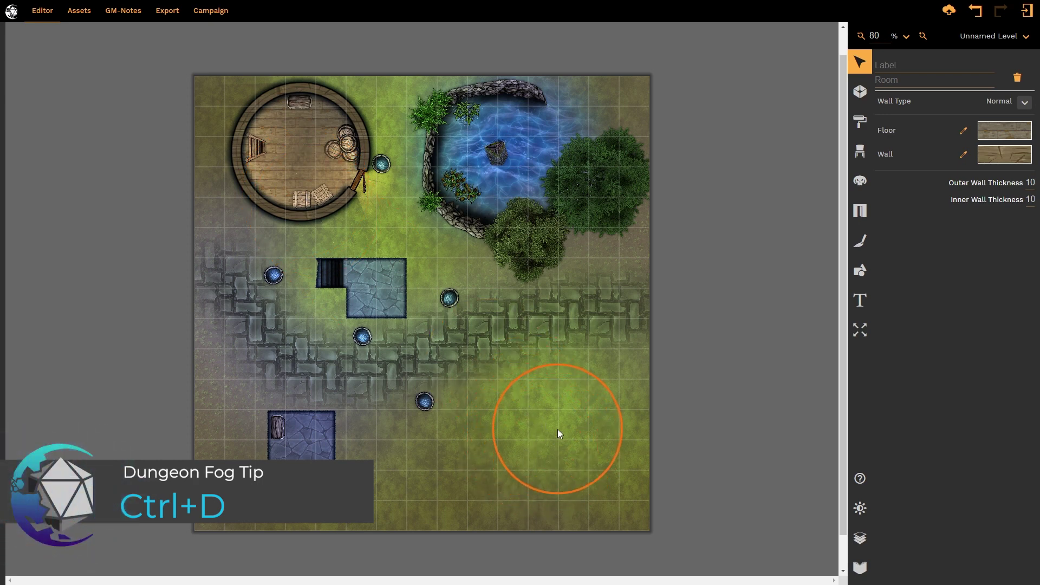
scroll(557, 429, "up", 1)
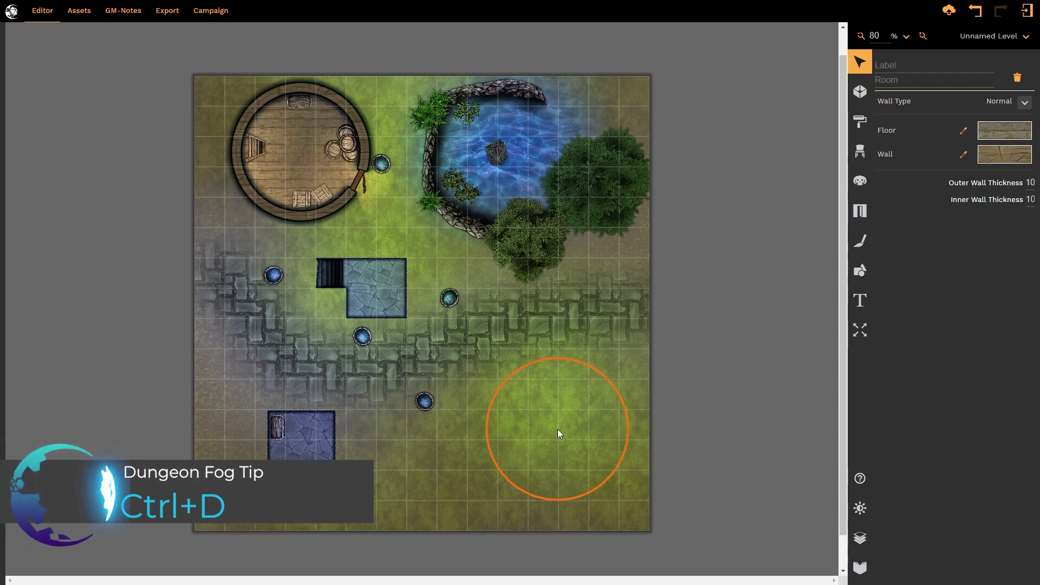
scroll(559, 430, "up", 1)
scroll(559, 430, "down", 3)
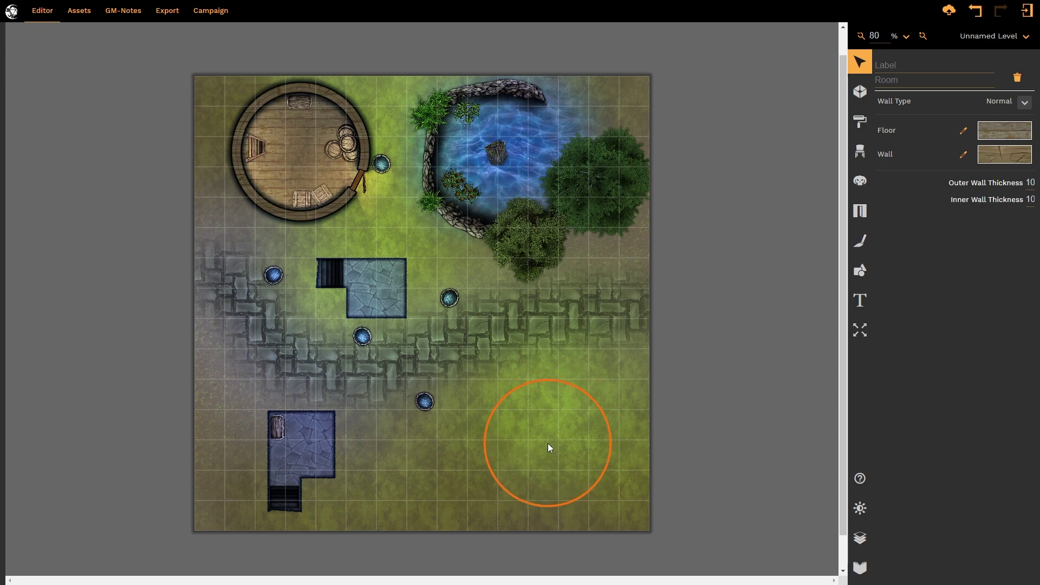
left_click(548, 437)
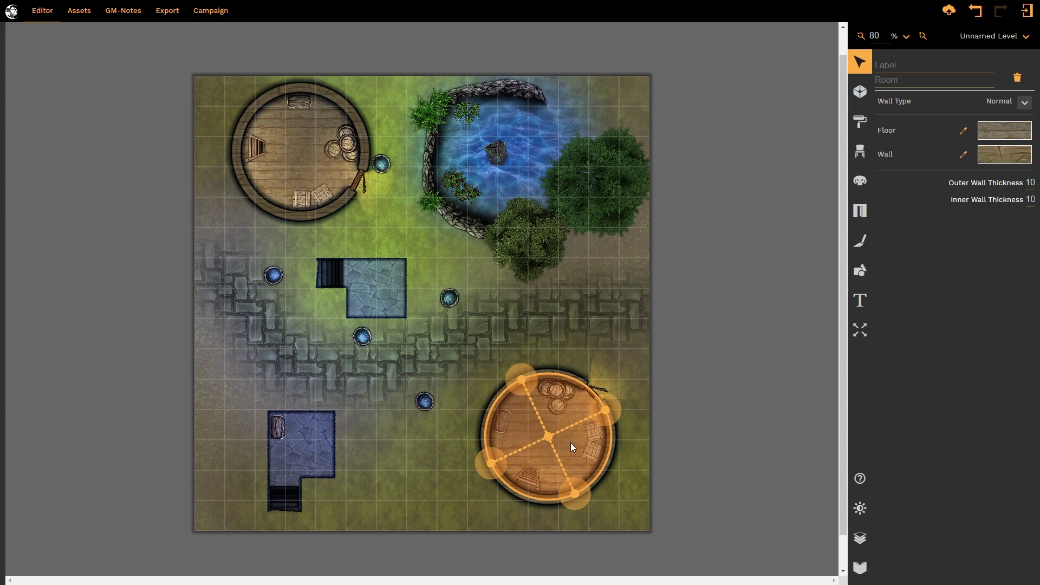
Rotate the copied tower counter-clockwise so its doorway faces upper-left, then deselect it.
scroll(570, 443, "up", 1, "shift")
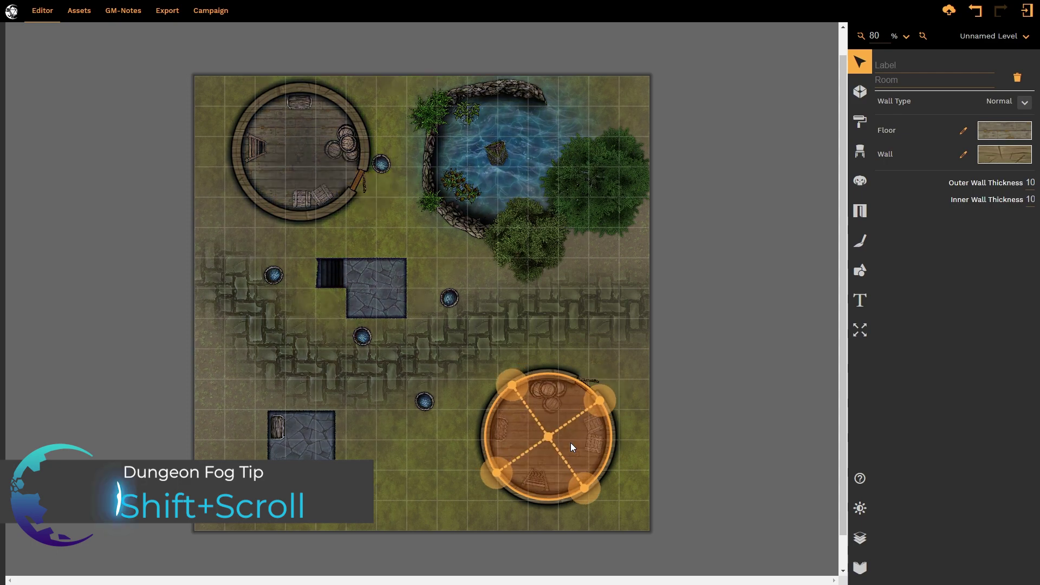
scroll(570, 443, "up", 5, "shift")
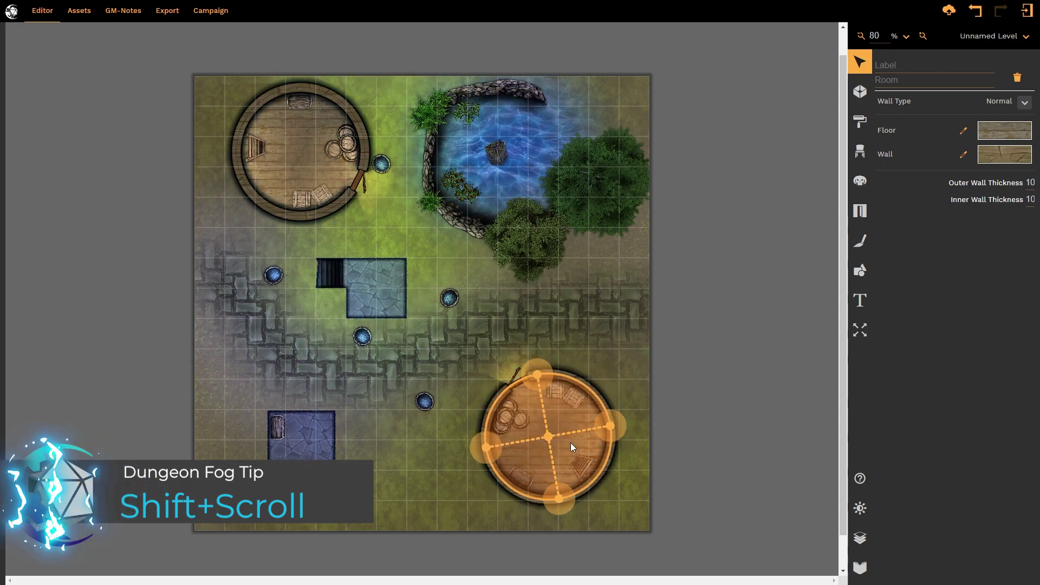
scroll(571, 443, "up", 2, "shift")
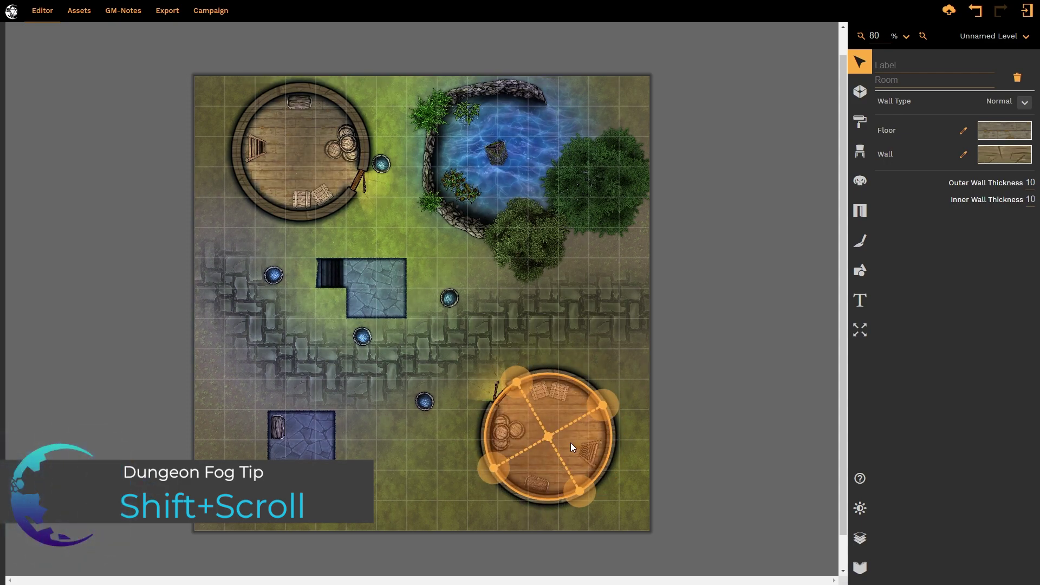
left_click(712, 410)
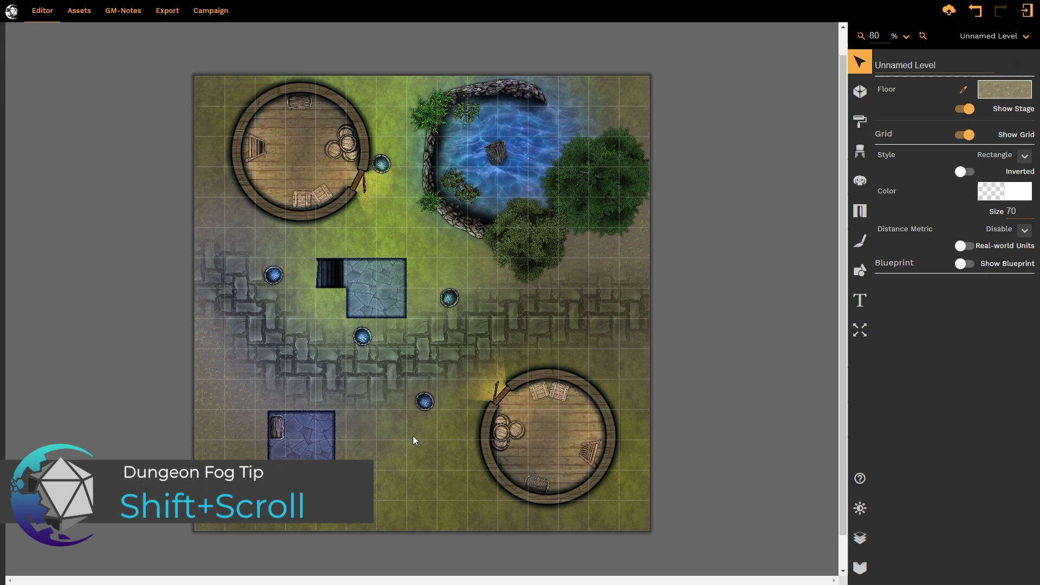
Recolour the crate in the new round room to saturation 100 and lightness -46.
left_click(557, 394)
left_click(557, 395)
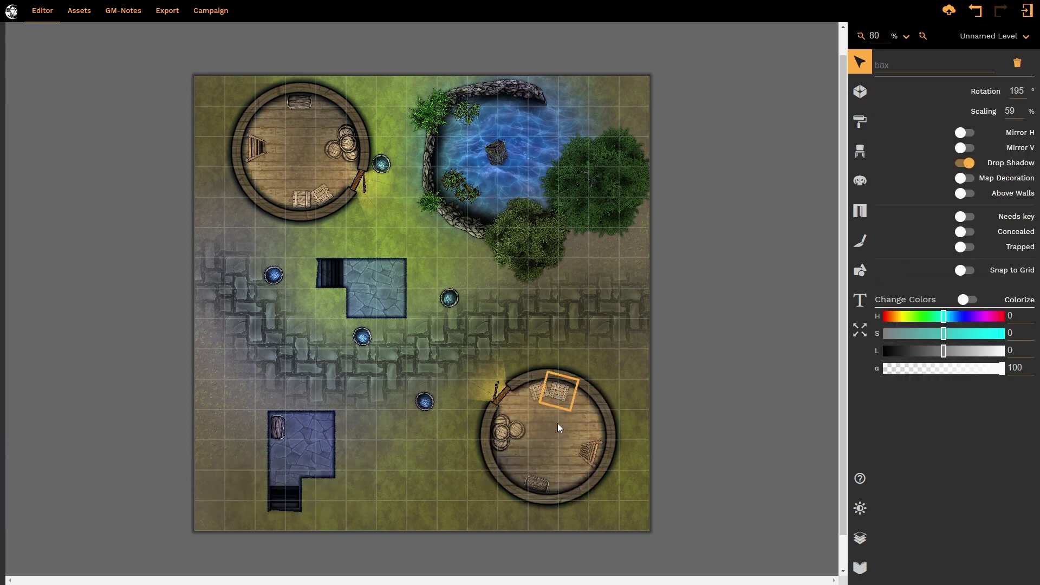
left_click_drag(944, 334, 1002, 333)
left_click_drag(944, 351, 917, 351)
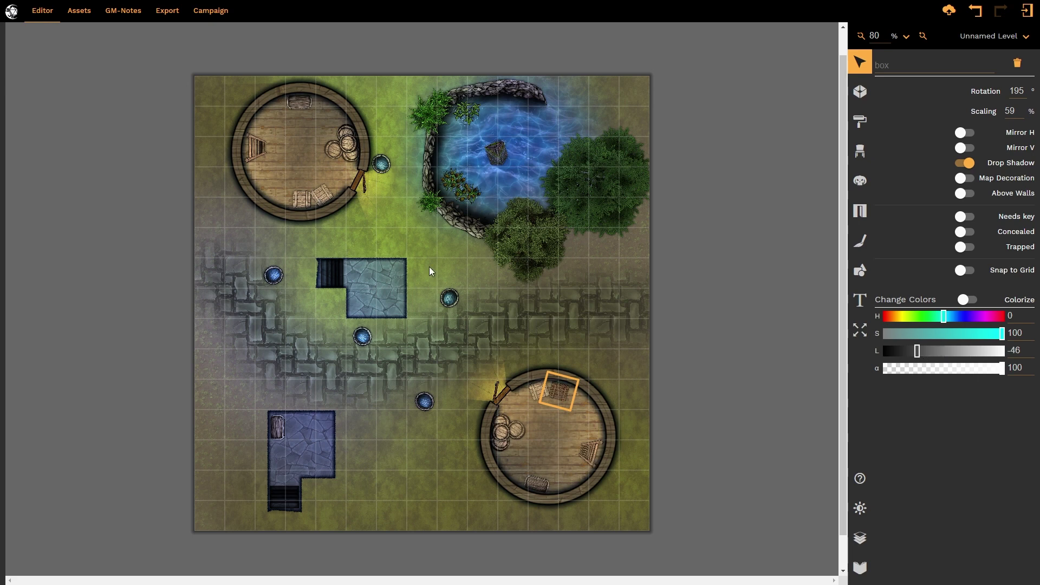
left_click(673, 426)
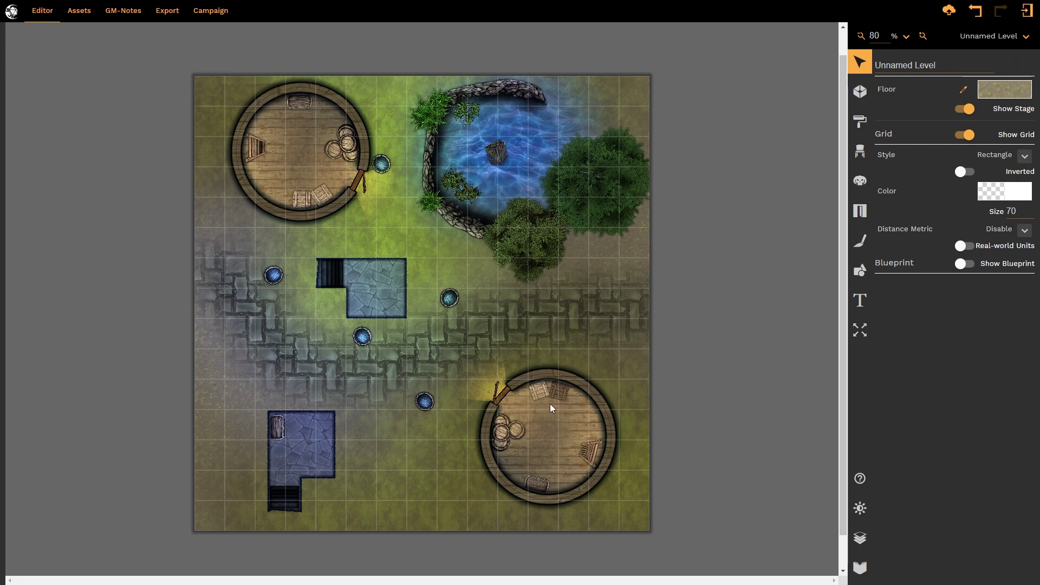
Darken the water barrel near the new room to lightness -35.
left_click(424, 403)
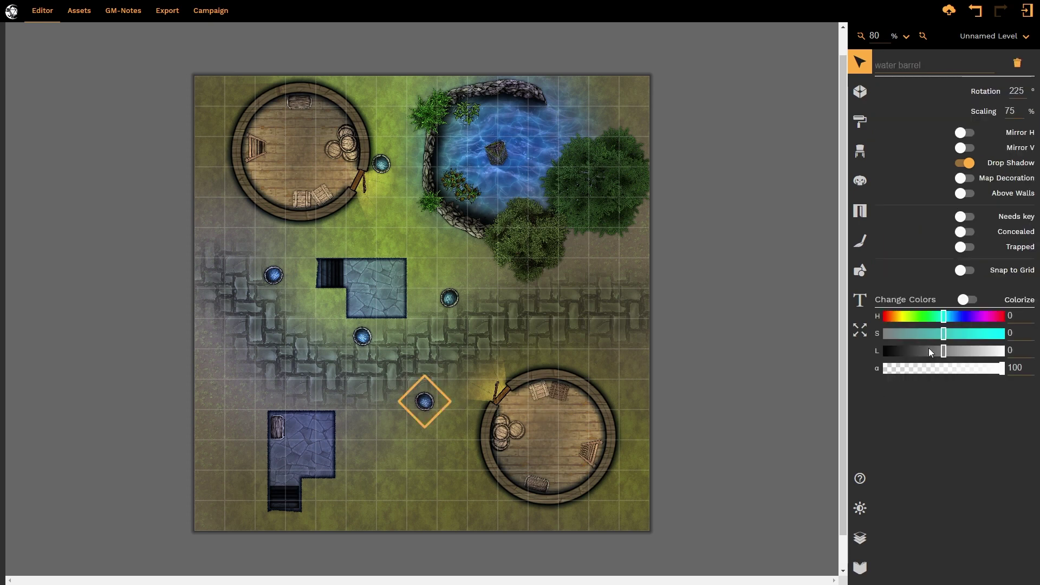
left_click_drag(929, 350, 923, 351)
left_click(719, 347)
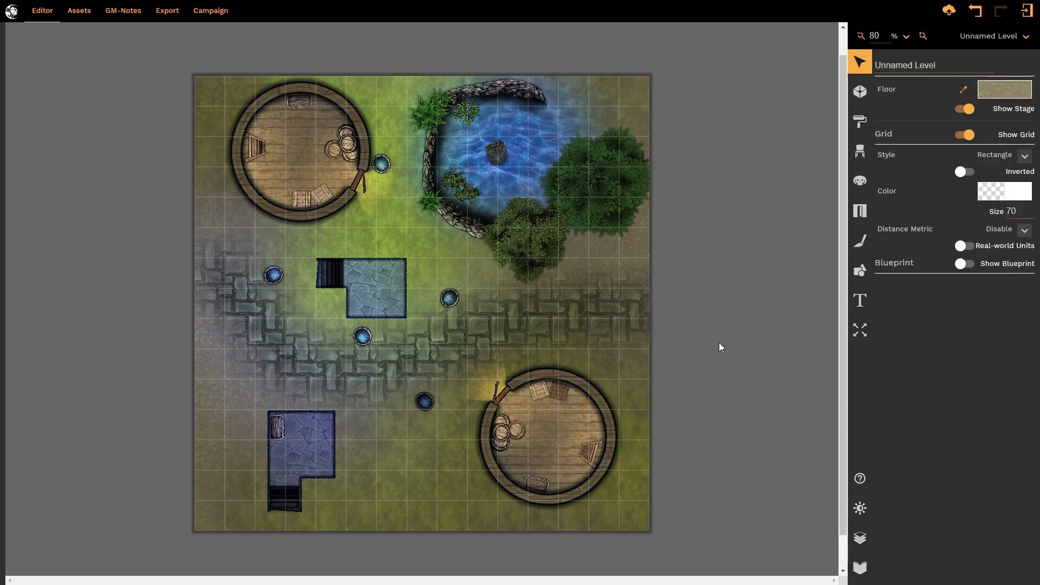
Swing the second stone path from the top edge into the new tower and move it below the props in Layers.
left_click(546, 327)
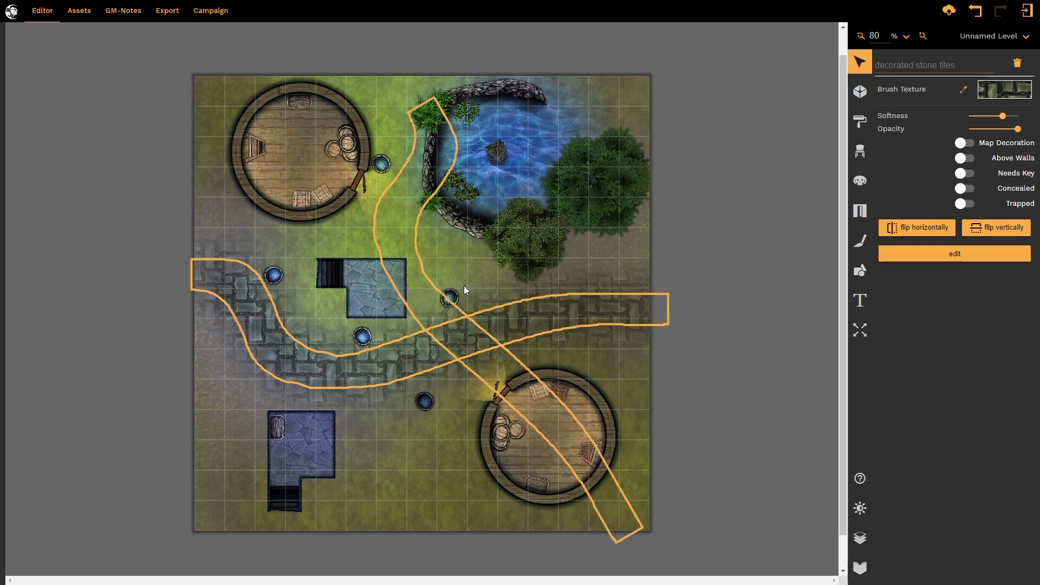
left_click_drag(463, 285, 438, 227)
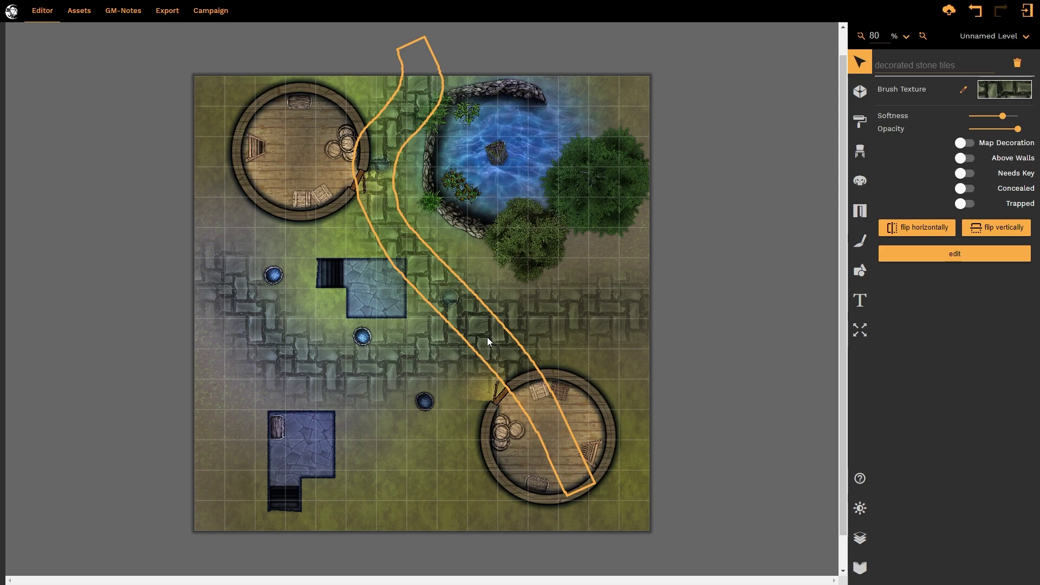
left_click(858, 536)
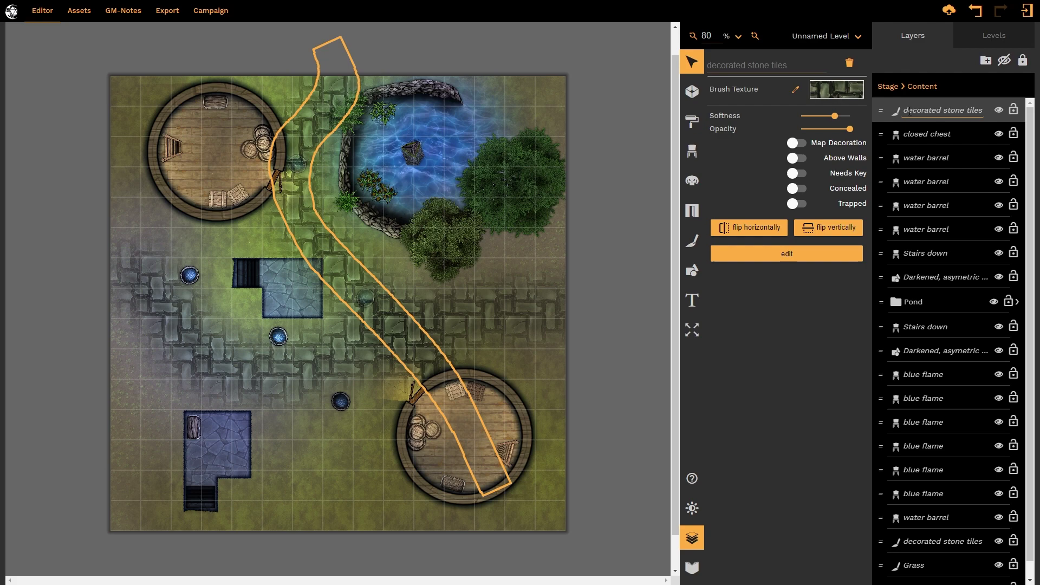
left_click_drag(883, 111, 904, 543)
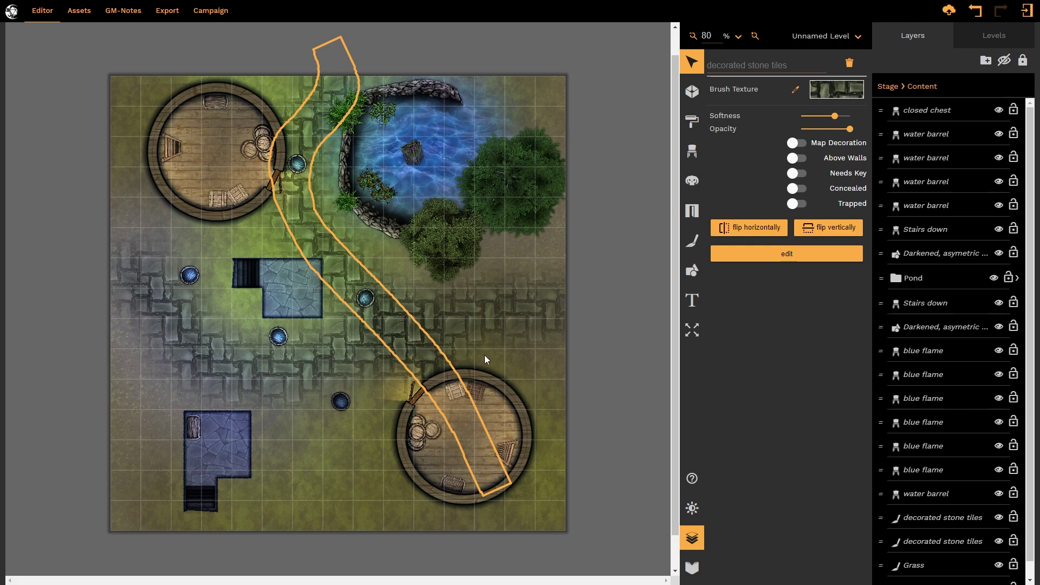
Undo the last reshape of the original horizontal stone path.
left_click(607, 340)
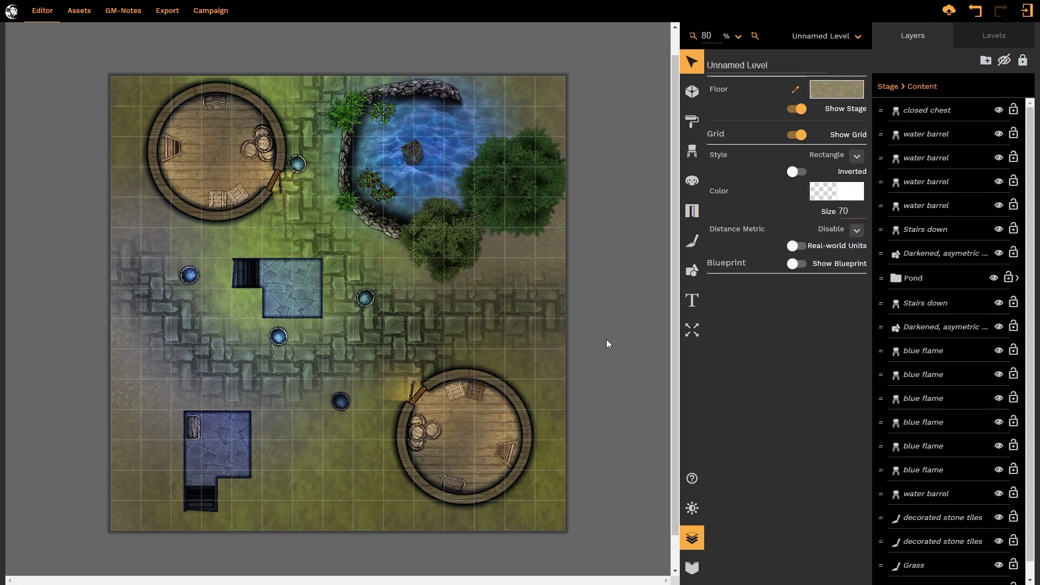
left_click(242, 373)
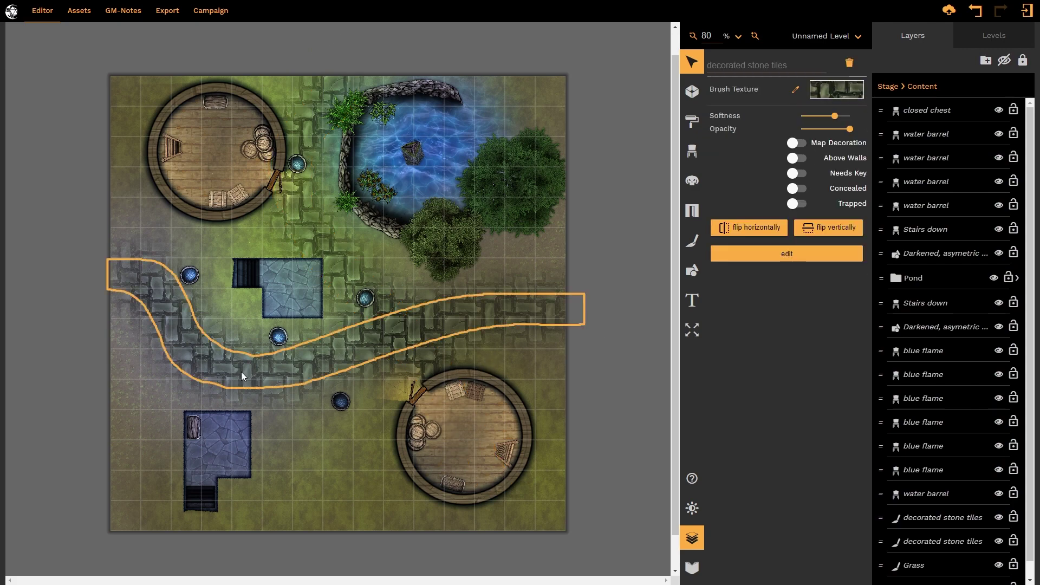
key("ctrl+z")
key("ctrl+z")
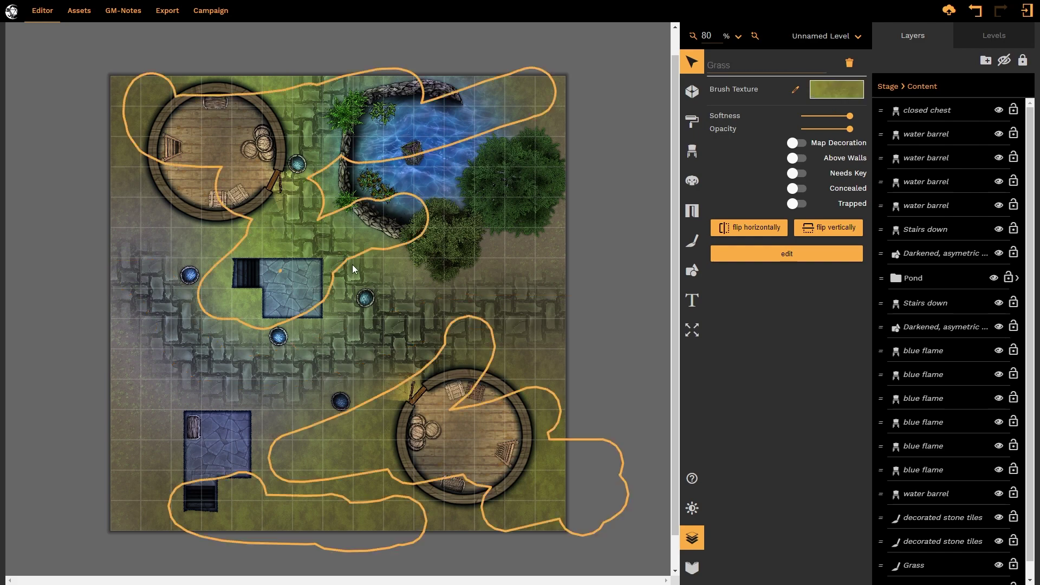
Erase the stone path where it covers the lower-right and upper-left towers.
left_click(754, 258)
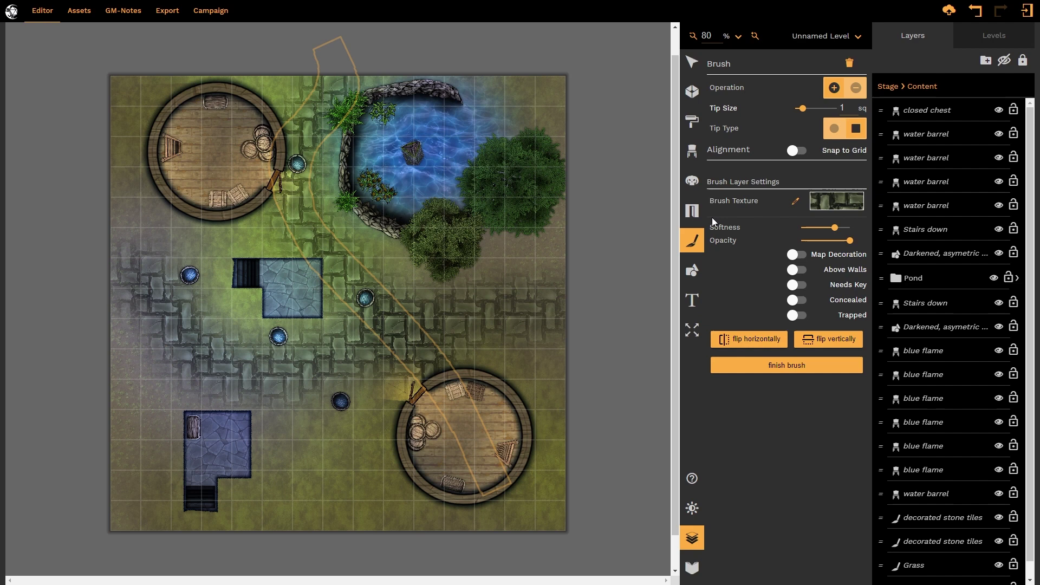
left_click(856, 88)
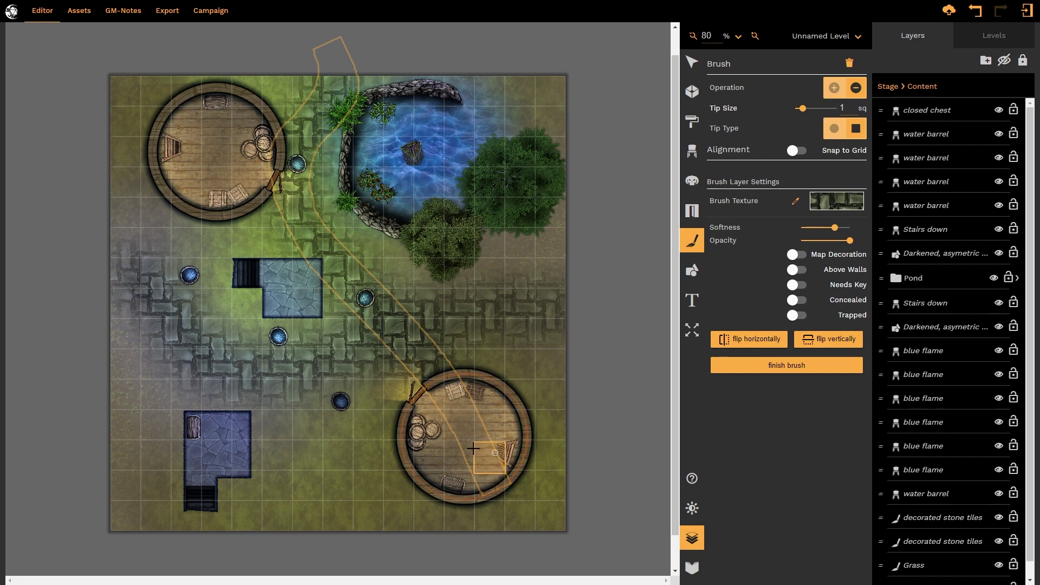
mouse_move(486, 457)
left_mouse_down()
mouse_move(475, 390)
mouse_move(444, 429)
mouse_move(481, 411)
mouse_move(516, 449)
mouse_move(489, 461)
mouse_move(506, 475)
mouse_move(463, 496)
left_mouse_up()
mouse_move(255, 142)
left_mouse_down()
mouse_move(271, 149)
mouse_move(341, 131)
mouse_move(301, 165)
mouse_move(352, 33)
mouse_move(303, 103)
mouse_move(293, 142)
left_mouse_up()
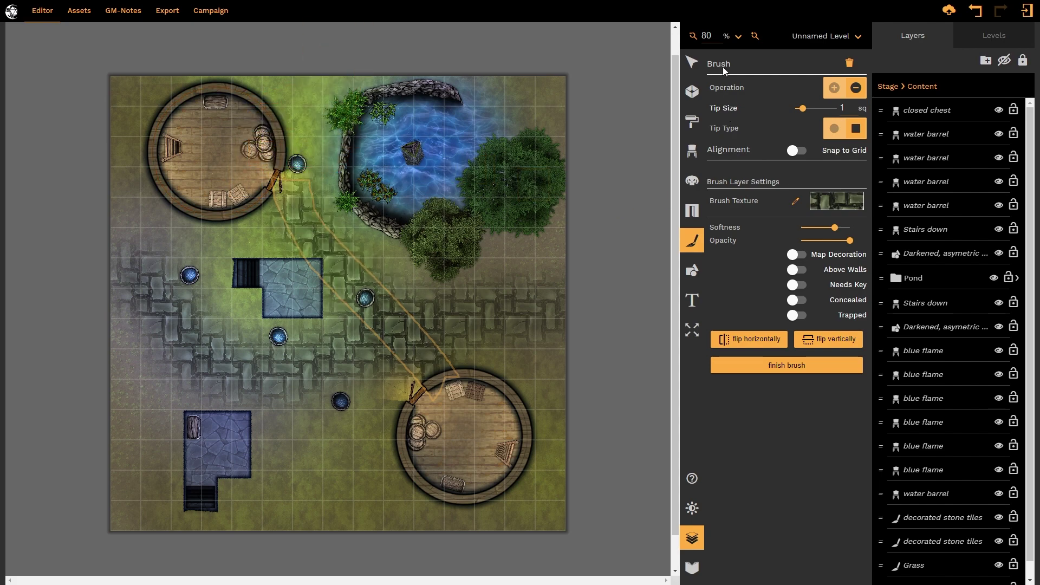
left_click(691, 62)
left_click(617, 309)
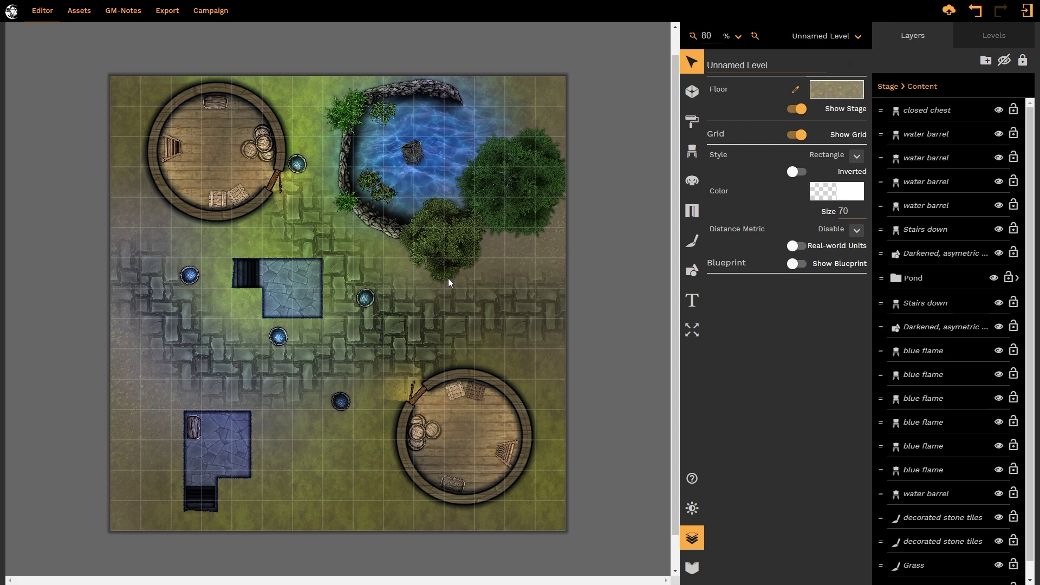
Duplicate the pond's tree onto the lower-left stone room and expand the Pond group in Layers.
left_click(447, 262)
left_click(448, 262)
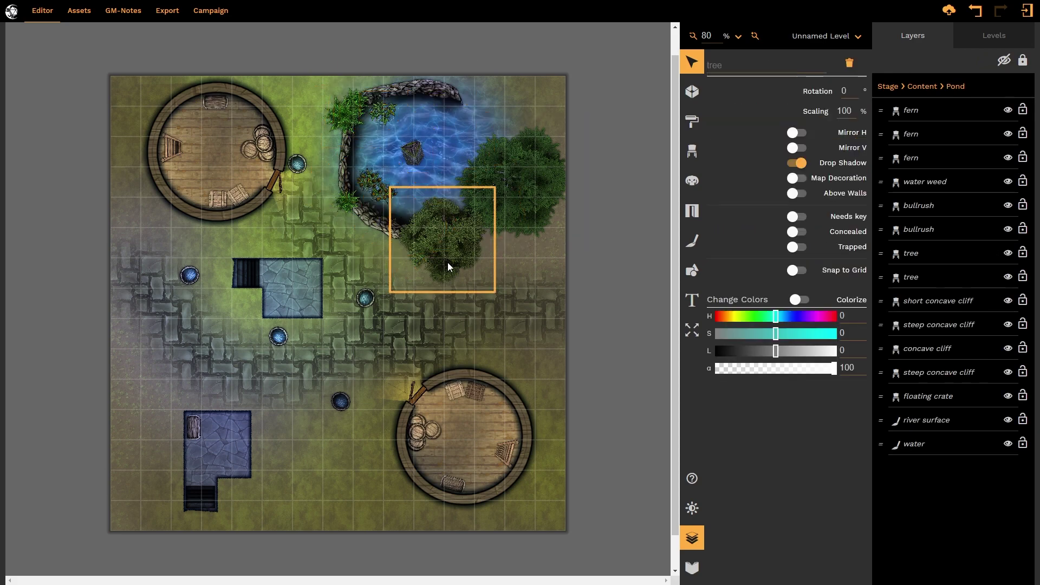
key("ctrl+d")
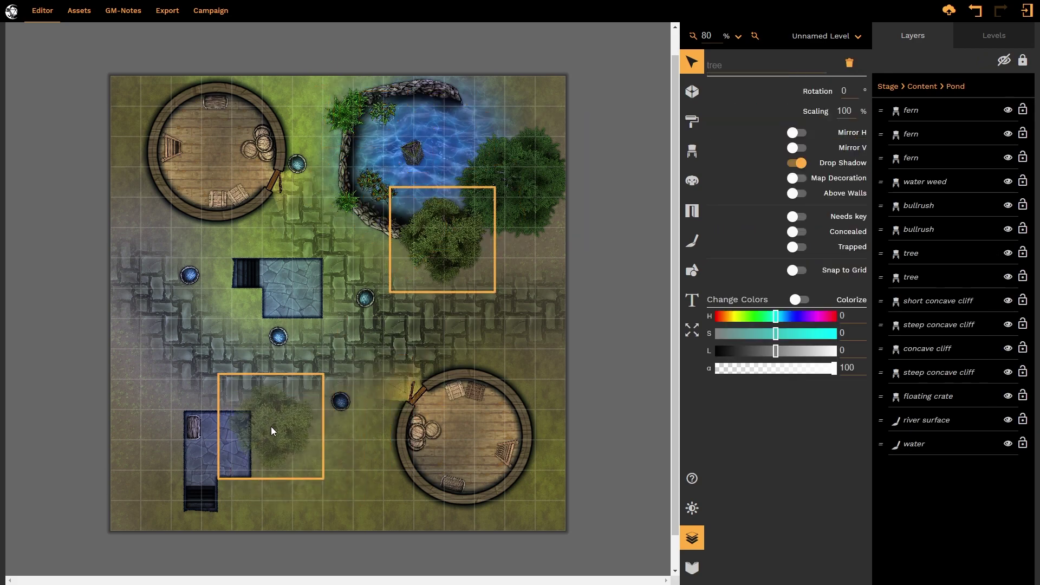
left_click(274, 426)
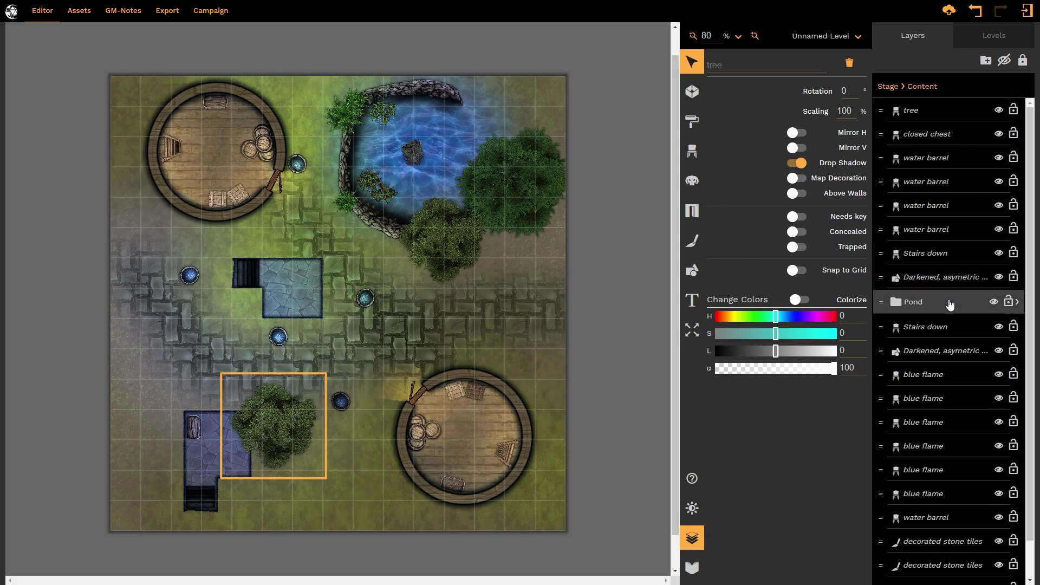
left_click(949, 305)
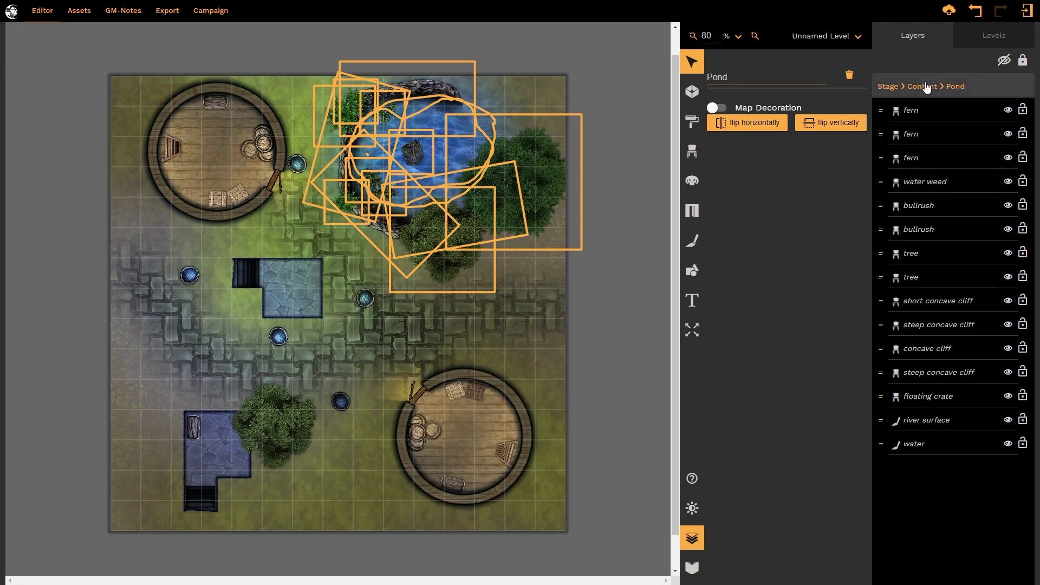
Duplicate the whole Pond group from the top-level layers, then scale and rotate the copy.
left_click(927, 87)
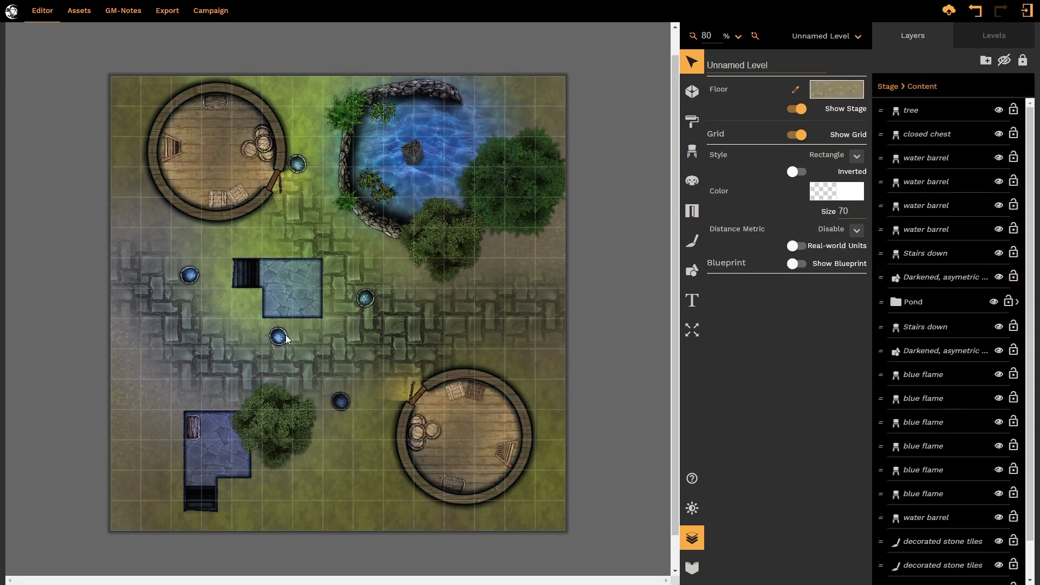
left_click(416, 206)
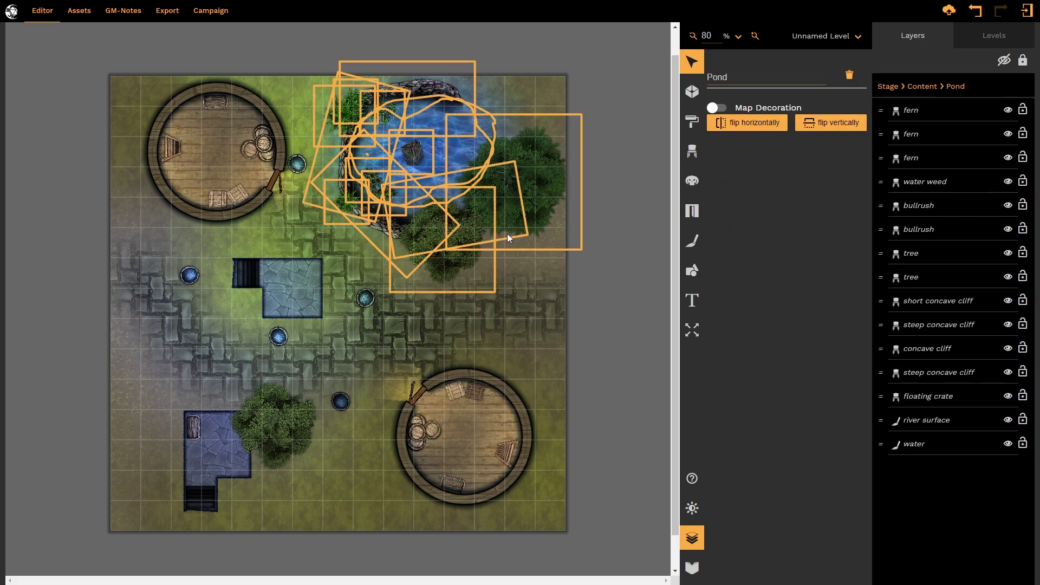
key("ctrl+c")
key("ctrl+v")
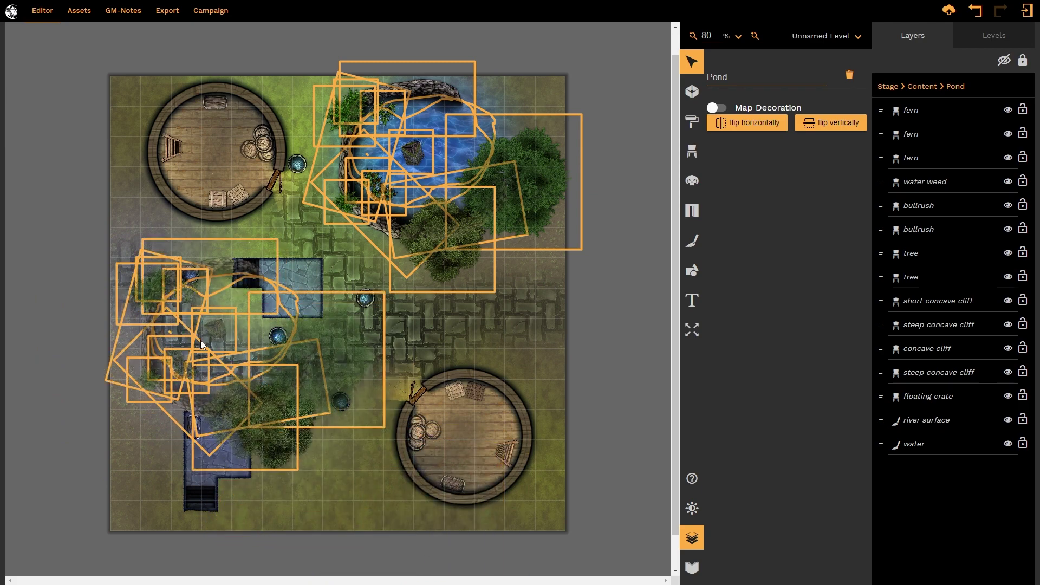
scroll(200, 340, "up", 2)
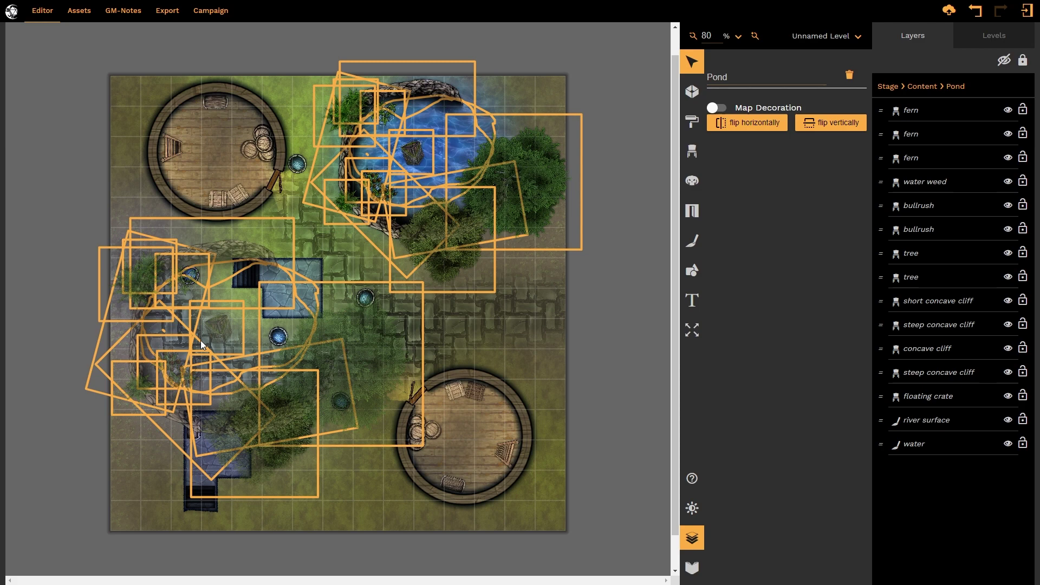
scroll(201, 340, "down", 2)
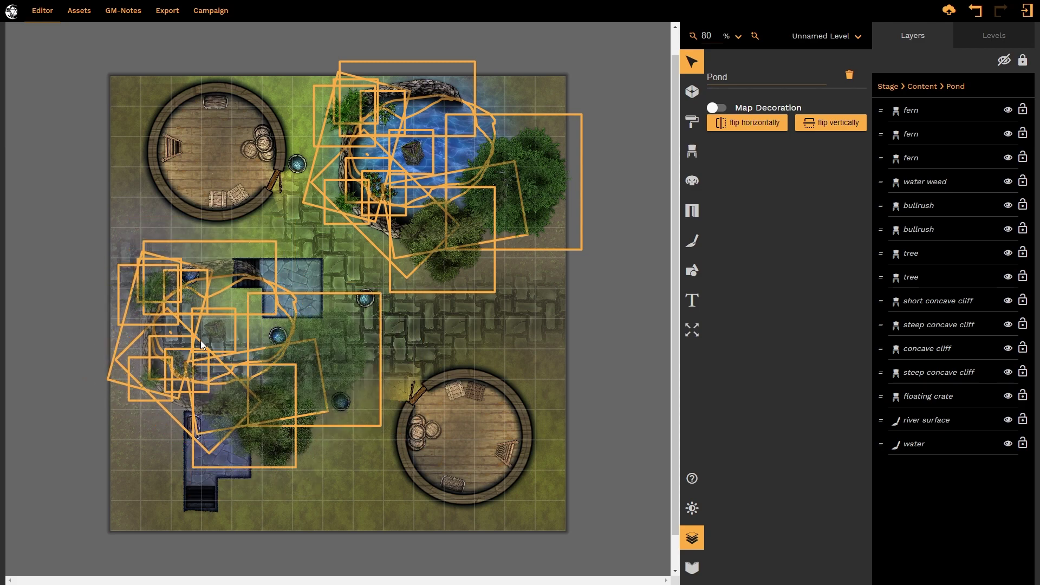
scroll(201, 340, "up", 5)
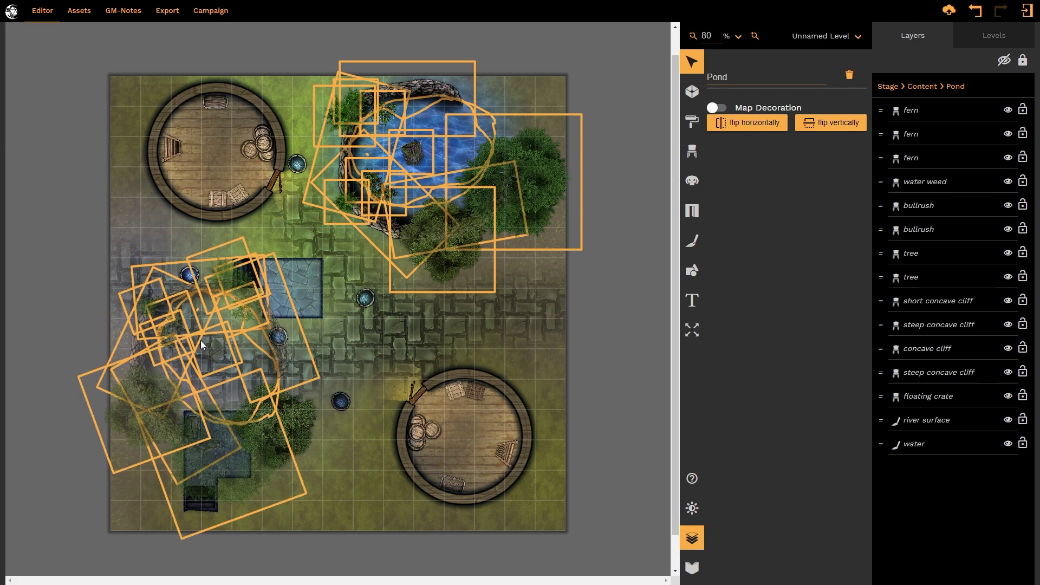
Drop the pond copy at the left edge and move Pond (1) below the tree layer.
left_click(141, 363)
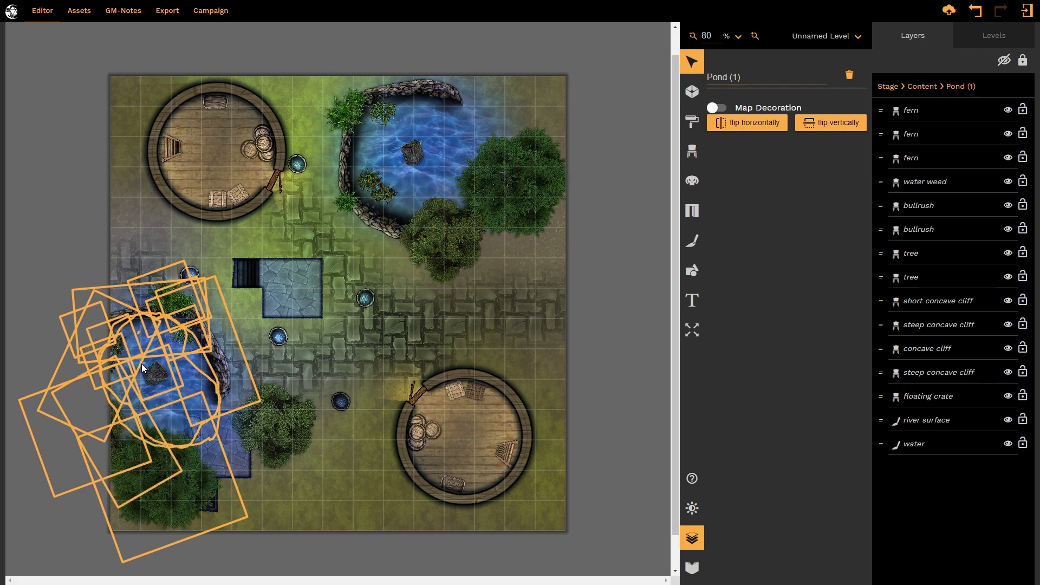
left_click(601, 327)
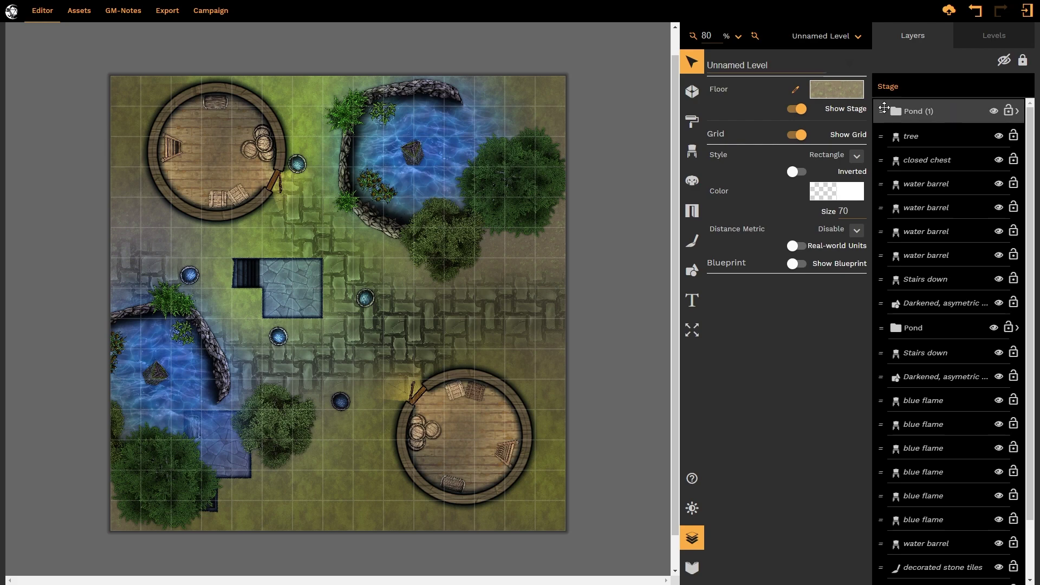
left_click_drag(895, 100, 943, 302)
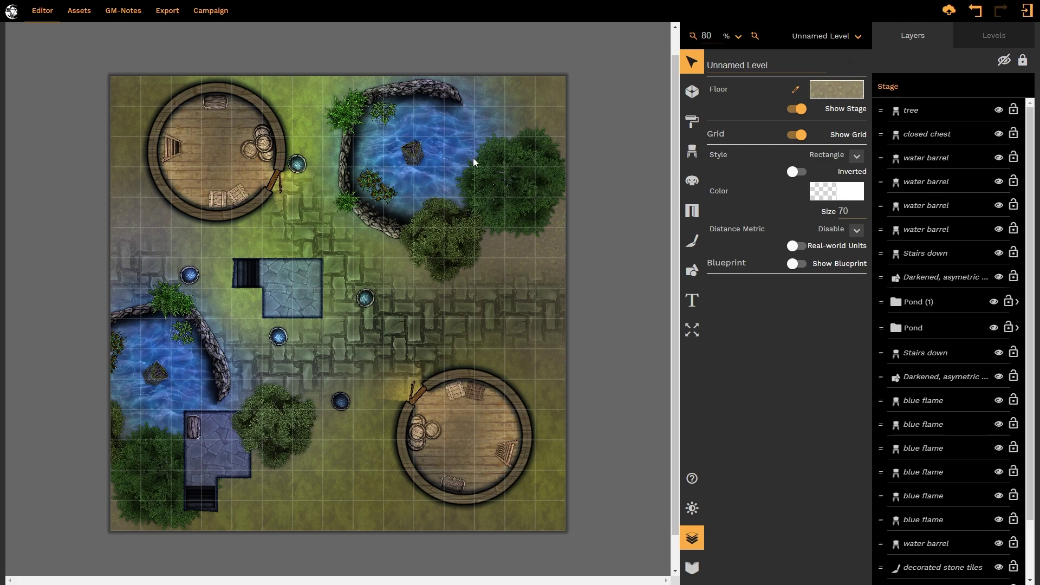
Delete the water shape from the Pond (1) copy, leaving a dry grey basin.
left_click(187, 365)
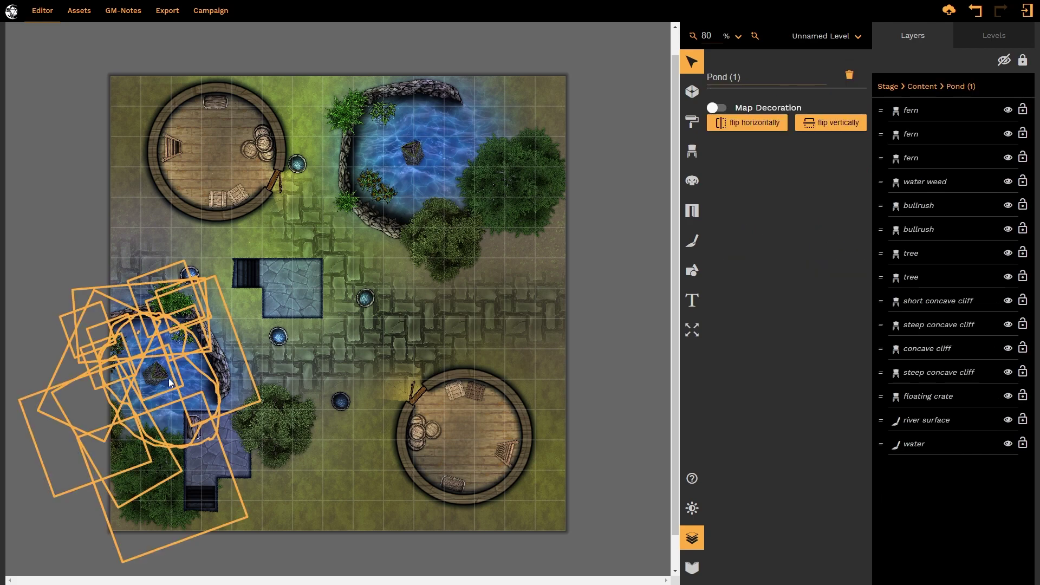
left_click(181, 343)
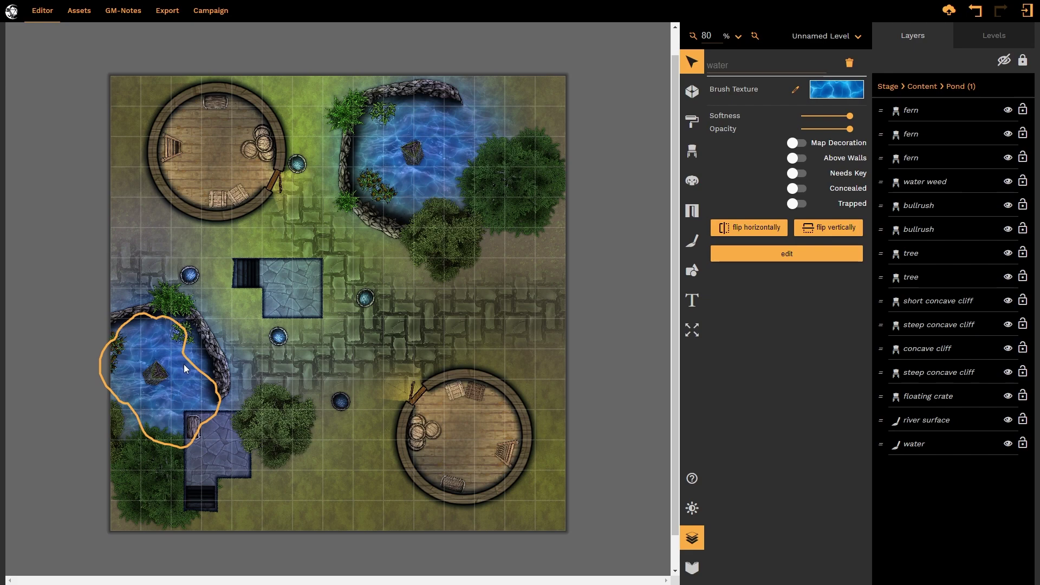
key("Delete")
key("ctrl+z")
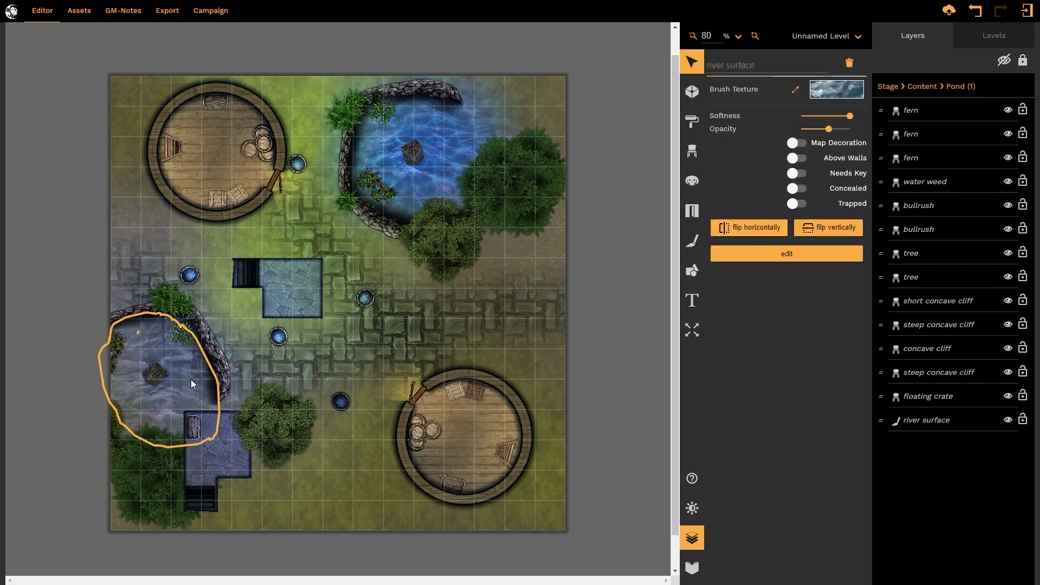
key("Delete")
left_click(590, 308)
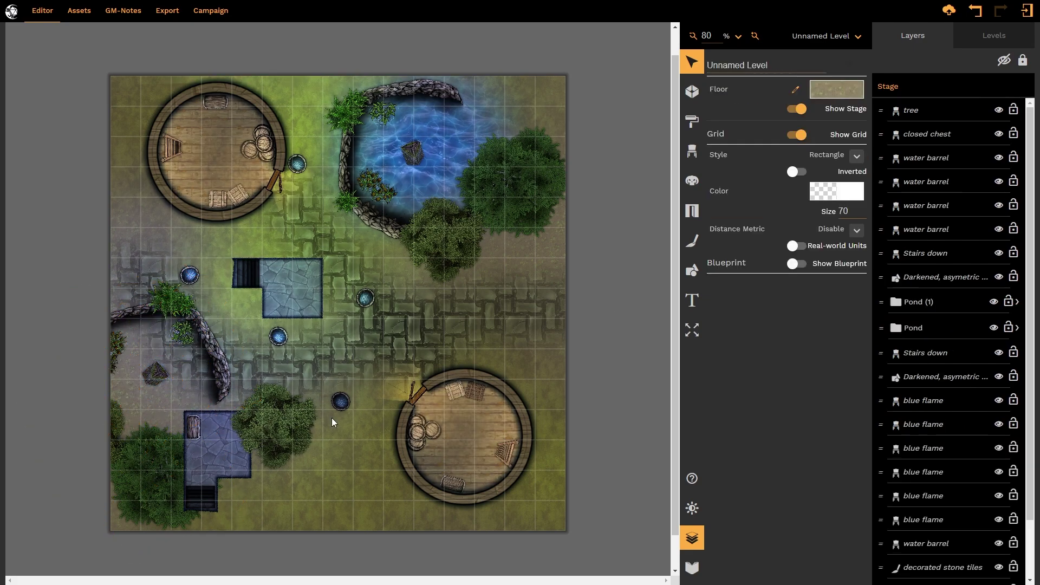